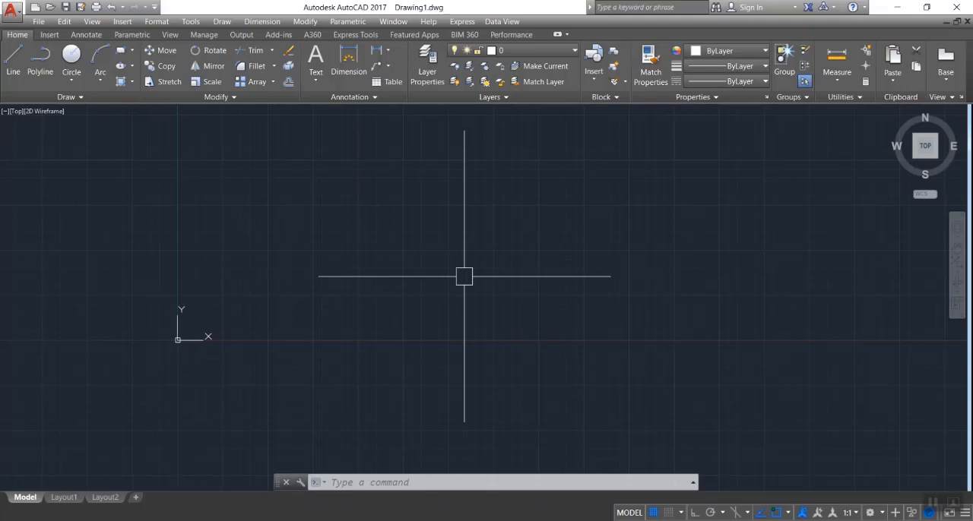
Draw six horizontal construction lines at varying heights above the X axis
{"action": "type", "text": "xl"}
{"action": "key", "text": "Return"}
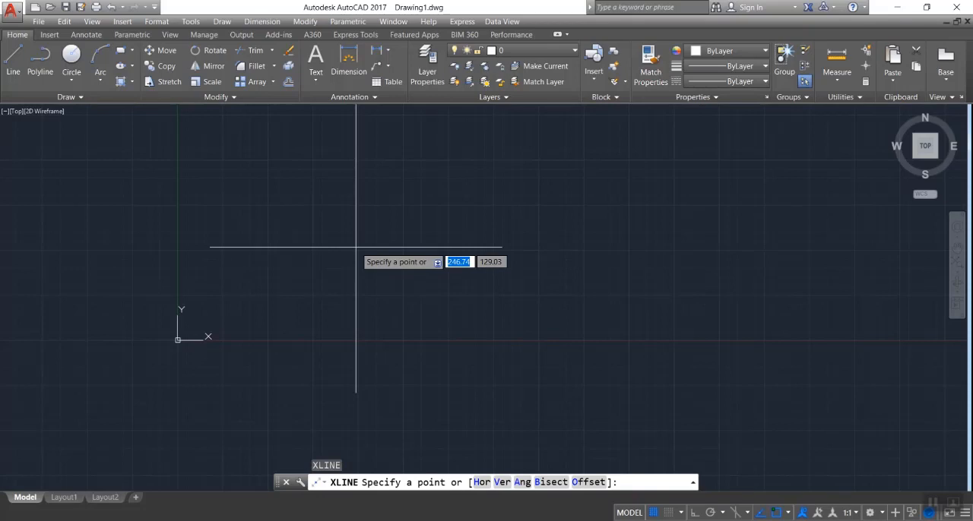
{"action": "type", "text": "h"}
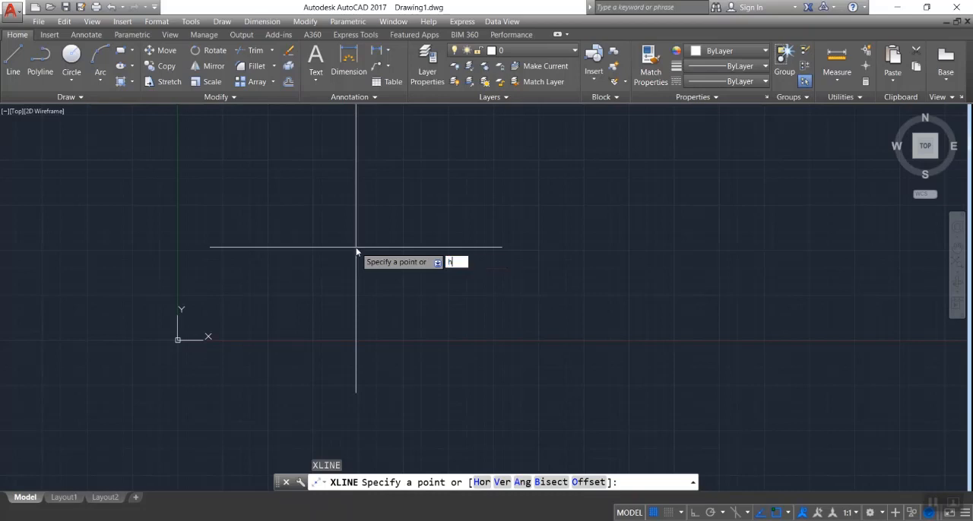
{"action": "key", "text": "Return"}
{"action": "left_click", "coordinate": [388, 168]}
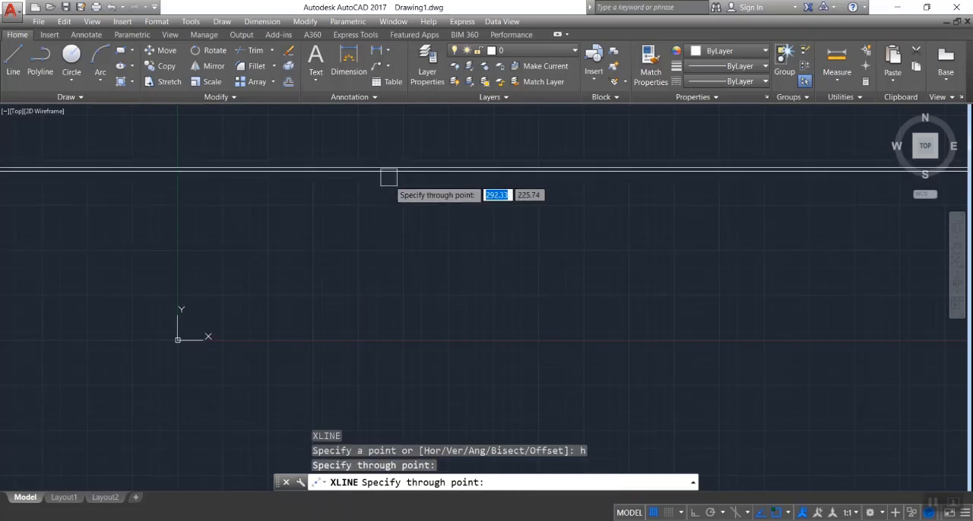
{"action": "left_click", "coordinate": [391, 270]}
{"action": "left_click", "coordinate": [383, 313]}
{"action": "left_click", "coordinate": [382, 239]}
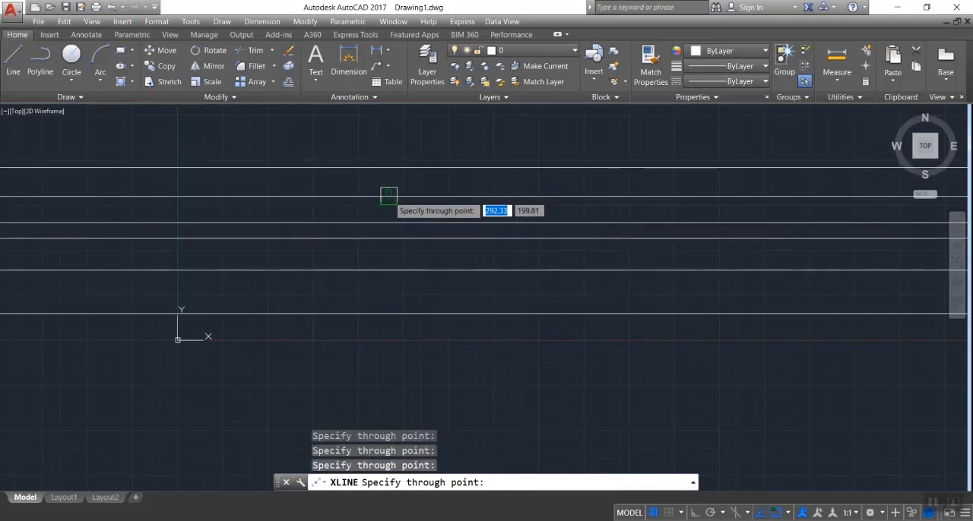
{"action": "left_click", "coordinate": [388, 196]}
{"action": "key", "text": "Escape"}
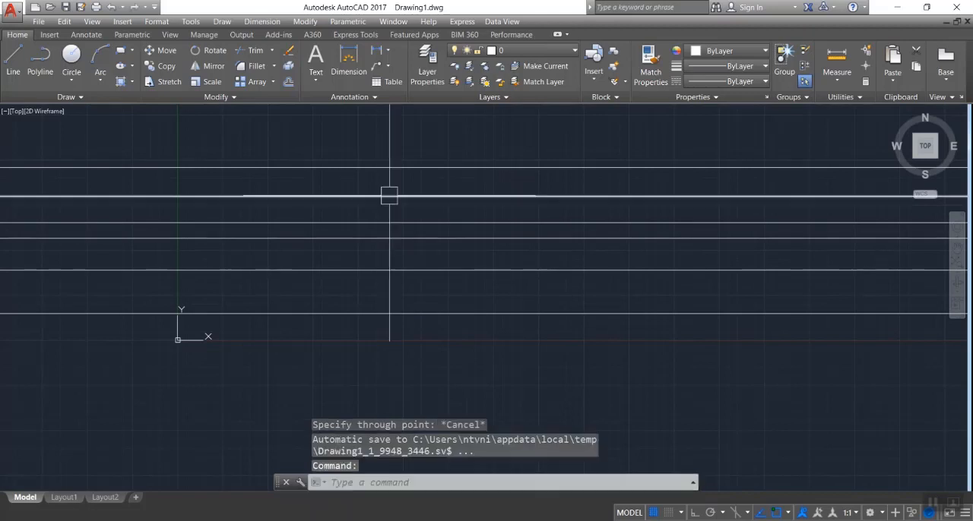
Draw six vertical construction lines at varying spacings across the horizontal ones
{"action": "type", "text": "xl"}
{"action": "key", "text": "Return"}
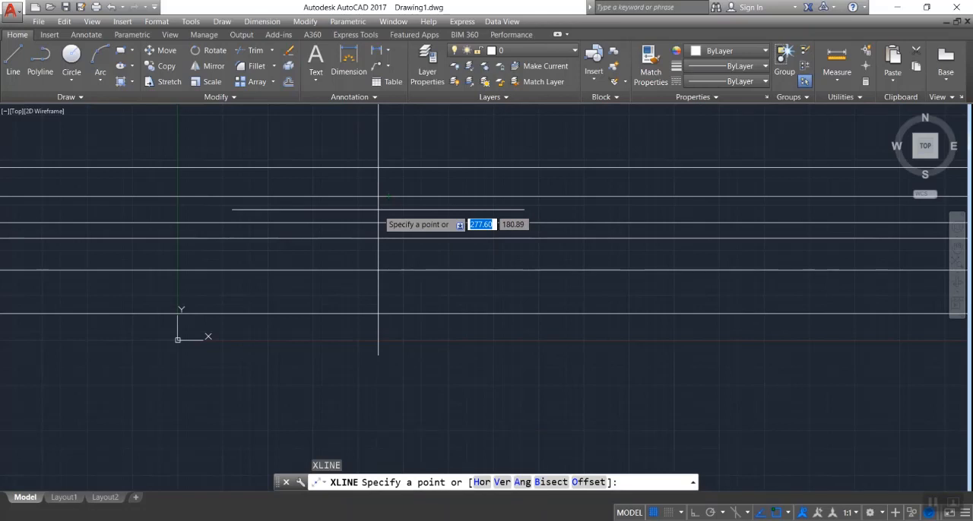
{"action": "type", "text": "v"}
{"action": "key", "text": "Return"}
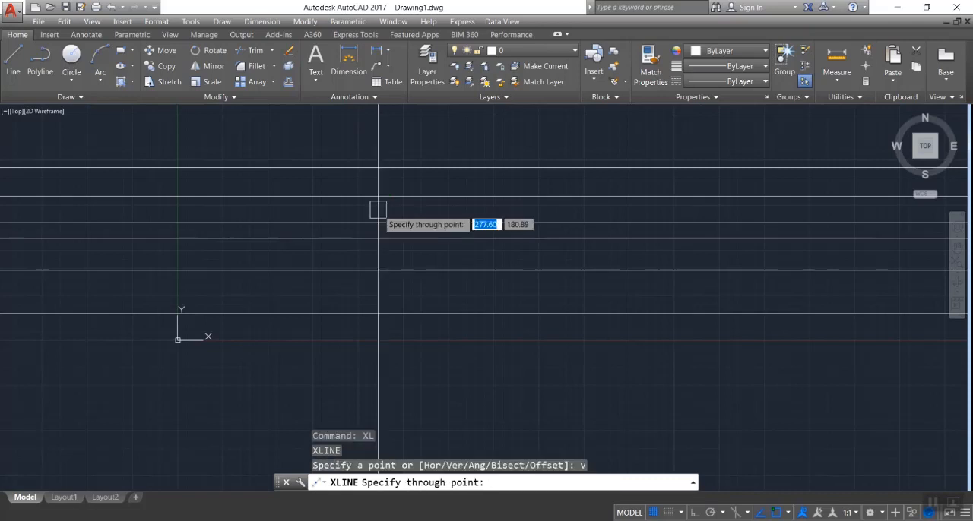
{"action": "left_click", "coordinate": [468, 213]}
{"action": "left_click", "coordinate": [551, 212]}
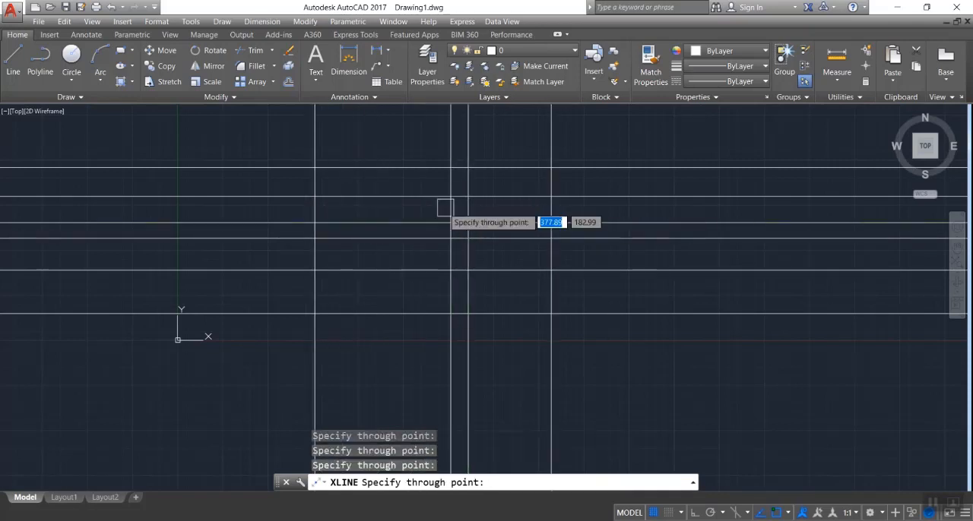
{"action": "left_click", "coordinate": [421, 210]}
{"action": "left_click", "coordinate": [654, 208]}
{"action": "left_click", "coordinate": [596, 206]}
{"action": "key", "text": "Escape"}
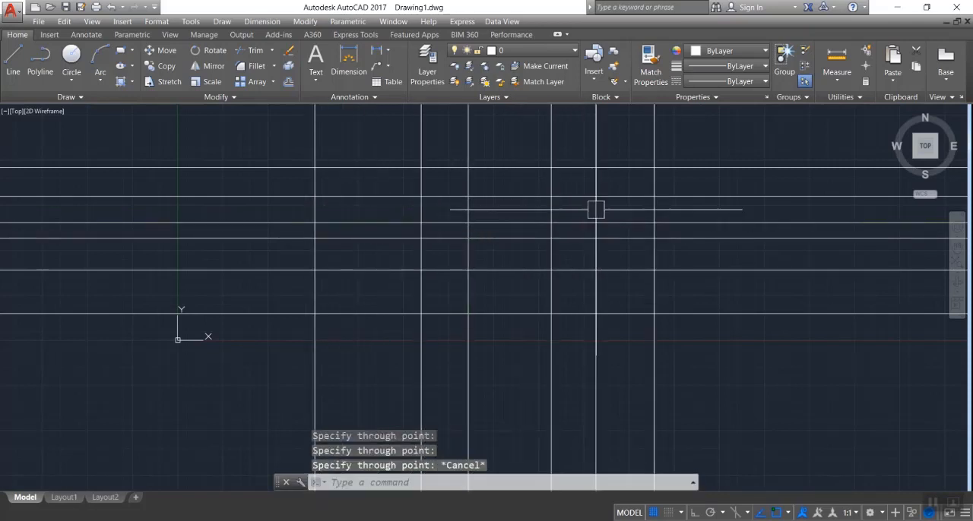
{"action": "key", "text": "Escape"}
{"action": "key", "text": "Escape"}
Erase all the horizontal and vertical construction lines with a crossing selection
{"action": "left_click", "coordinate": [724, 126]}
{"action": "left_click", "coordinate": [160, 385]}
{"action": "key", "text": "Delete"}
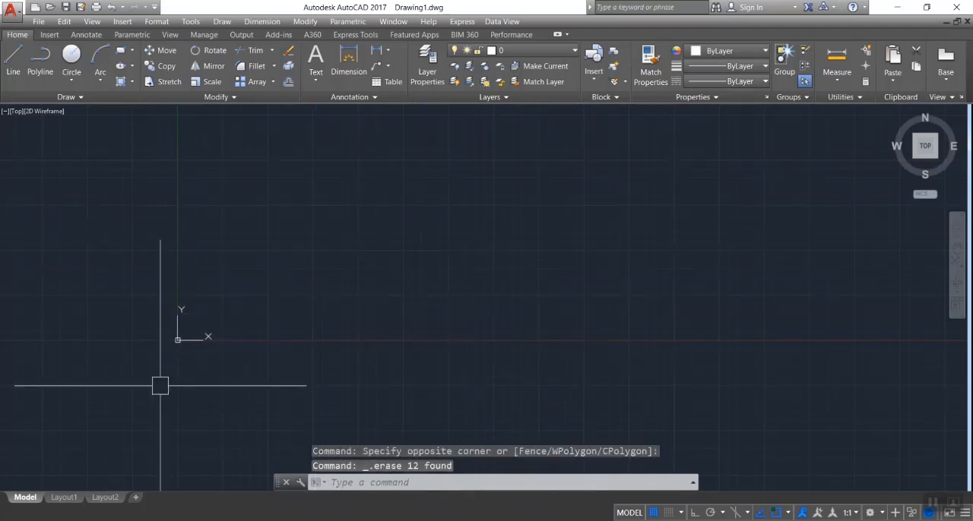
Draw seven parallel construction lines at an angle of 60 degrees, passing through scattered points
{"action": "type", "text": "xl"}
{"action": "key", "text": "Return"}
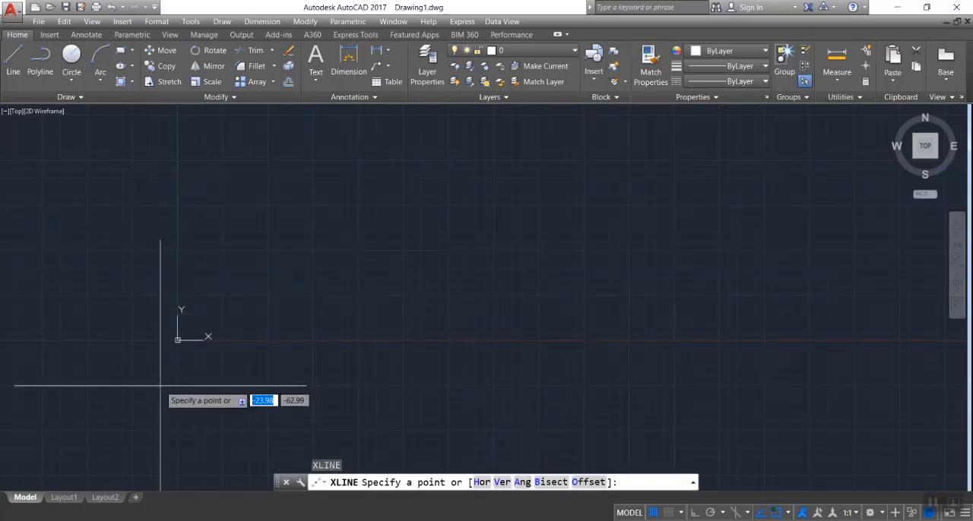
{"action": "type", "text": "a"}
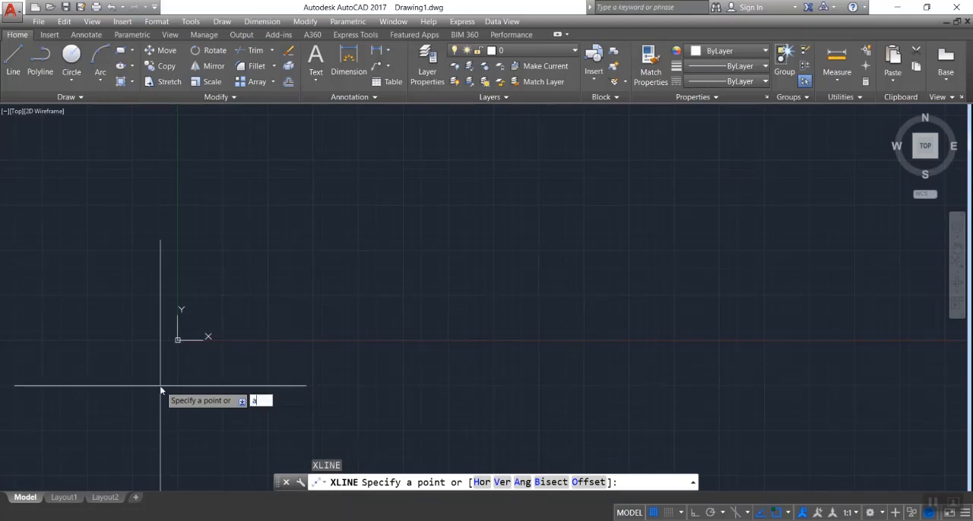
{"action": "key", "text": "Return"}
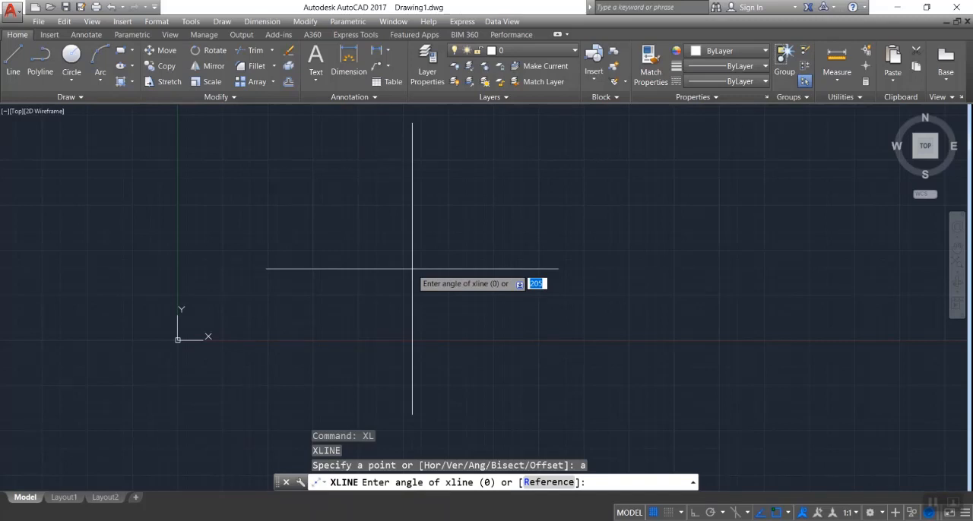
{"action": "type", "text": "60"}
{"action": "key", "text": "Return"}
{"action": "left_click", "coordinate": [338, 239]}
{"action": "left_click", "coordinate": [464, 157]}
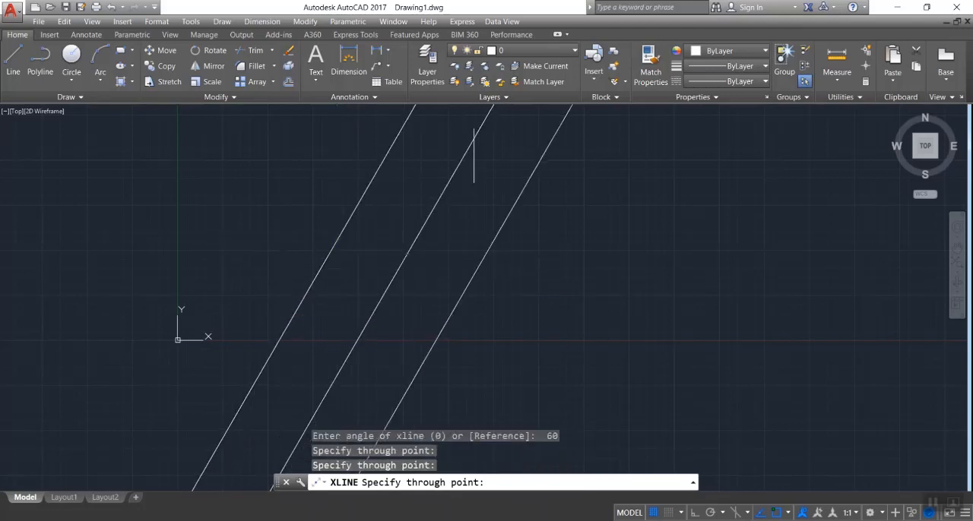
{"action": "left_click", "coordinate": [558, 289]}
{"action": "left_click", "coordinate": [534, 278]}
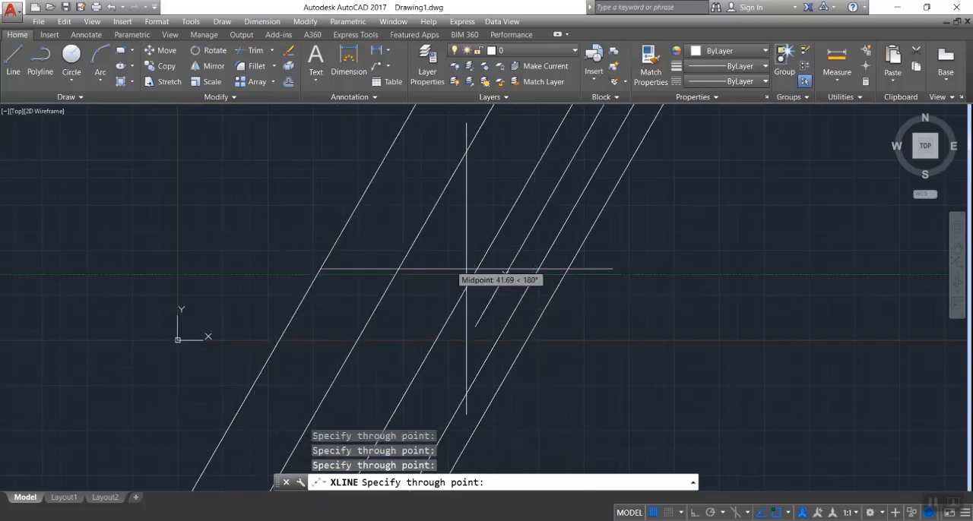
{"action": "left_click", "coordinate": [373, 245]}
{"action": "left_click", "coordinate": [279, 227]}
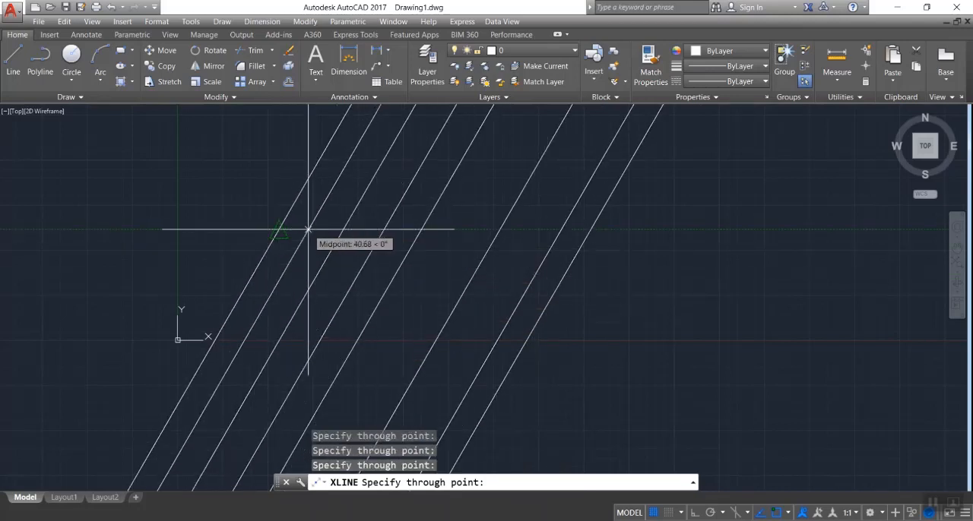
{"action": "key", "text": "Escape"}
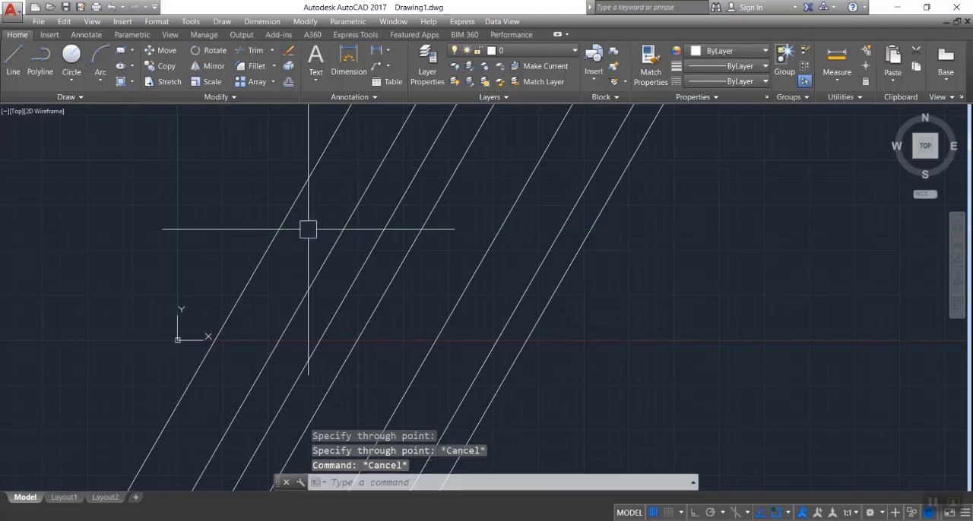
Try to draw a construction line at -60 degrees by entering -60 as the first point
{"action": "type", "text": "xl"}
{"action": "key", "text": "Return"}
{"action": "type", "text": "-60"}
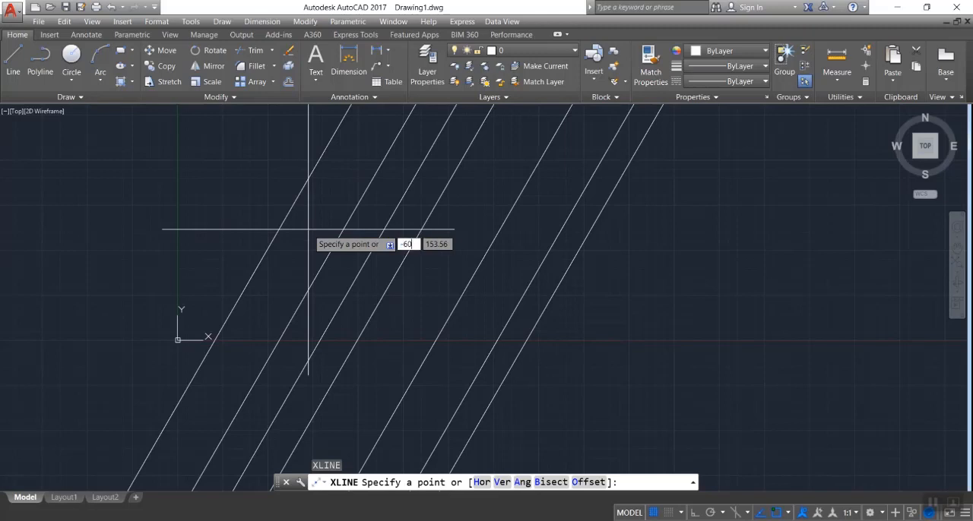
{"action": "key", "text": "Return"}
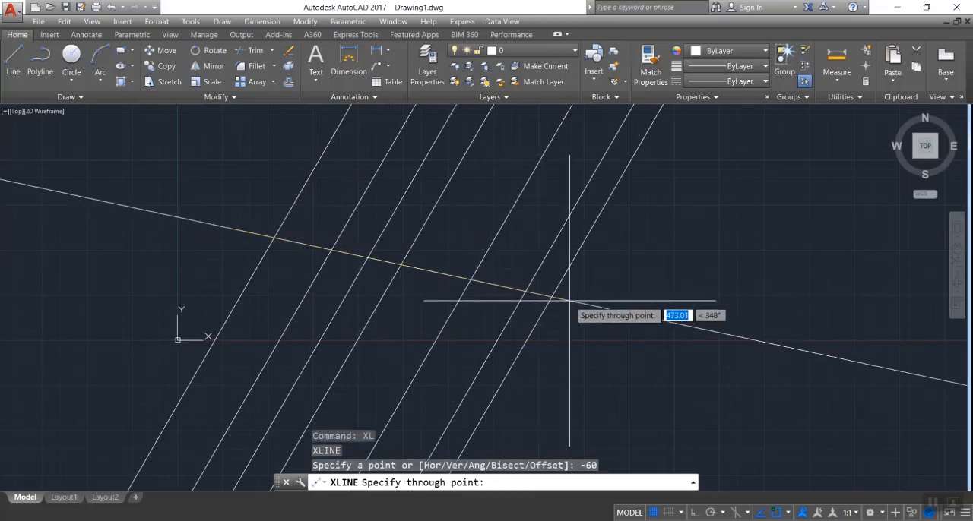
{"action": "left_click", "coordinate": [498, 392]}
{"action": "key", "text": "Escape"}
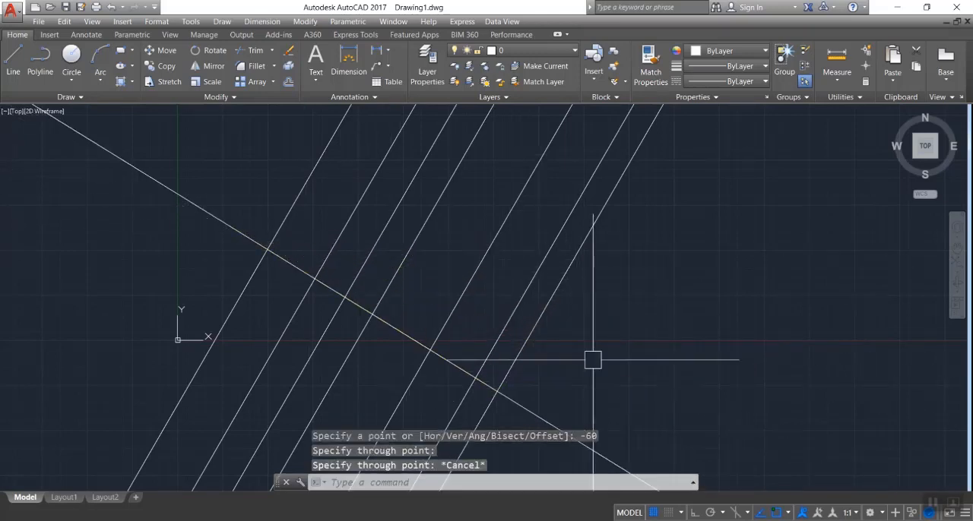
{"action": "key", "text": "Escape"}
{"action": "key", "text": "Escape"}
Draw three construction lines with the angle option set to -60 degrees, crossing the 60-degree lines
{"action": "type", "text": "xl"}
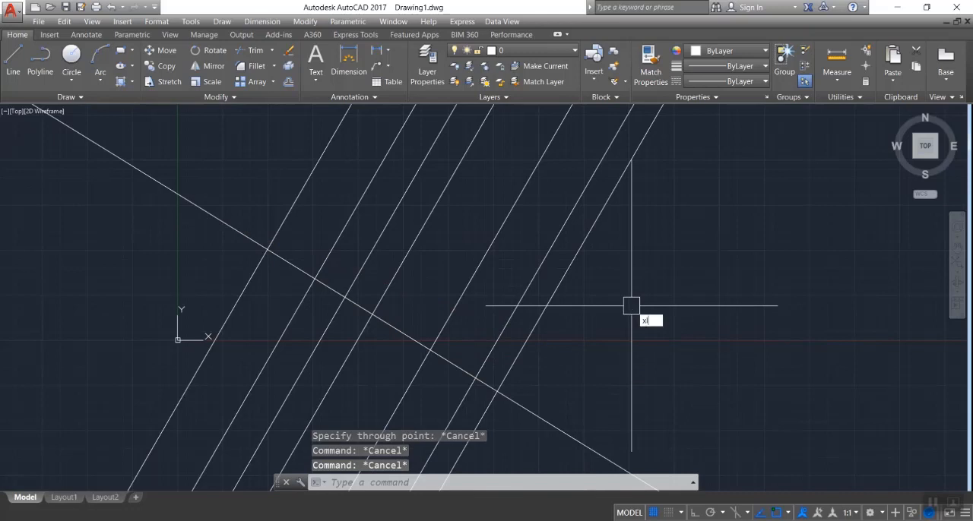
{"action": "key", "text": "Return"}
{"action": "type", "text": "a"}
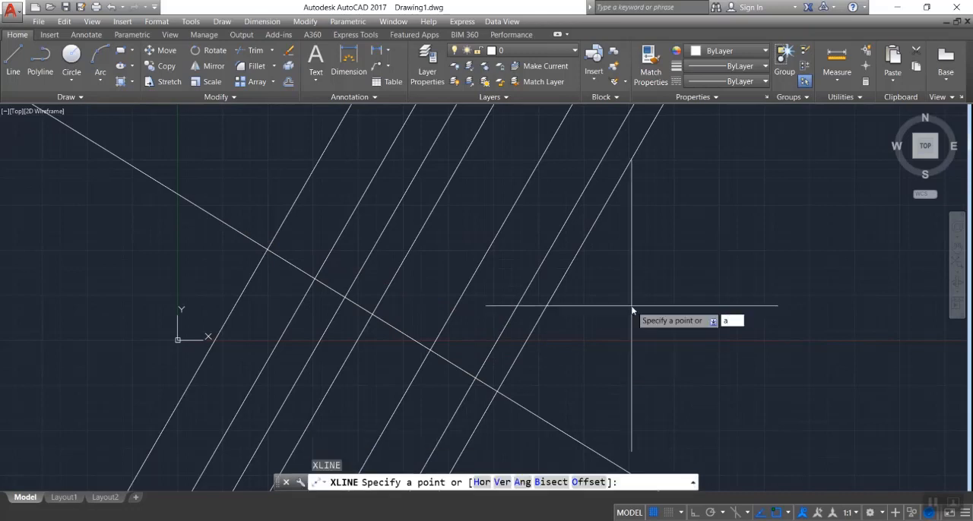
{"action": "key", "text": "Return"}
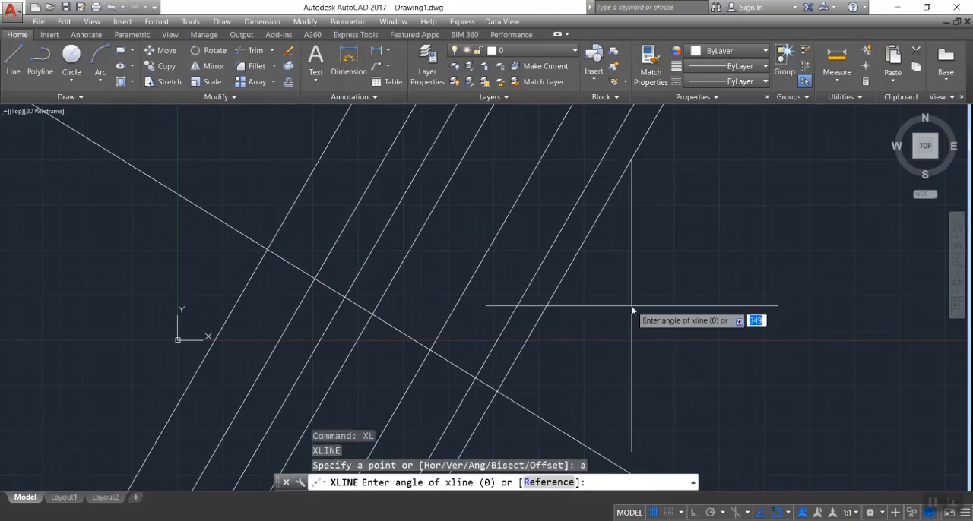
{"action": "type", "text": "-60"}
{"action": "key", "text": "Return"}
{"action": "left_click", "coordinate": [523, 326]}
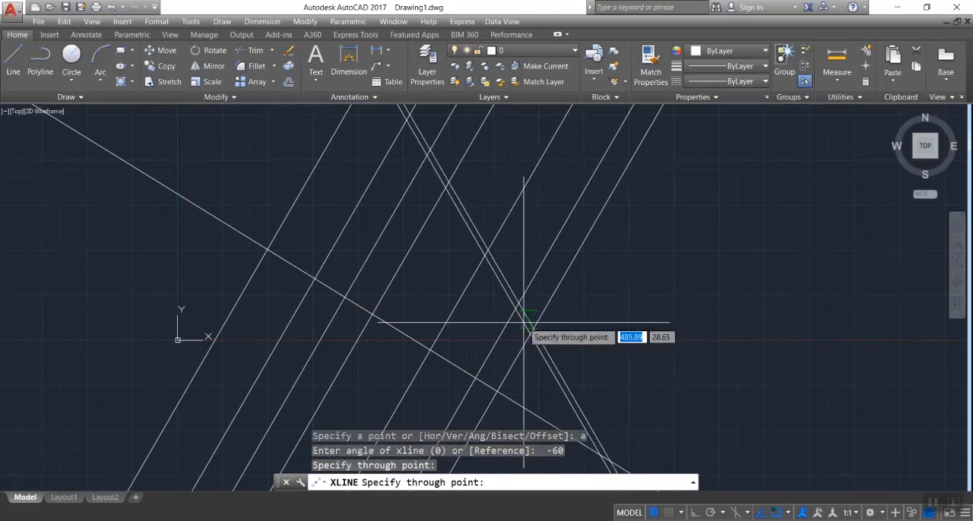
{"action": "left_click", "coordinate": [604, 282]}
{"action": "left_click", "coordinate": [643, 276]}
{"action": "key", "text": "Escape"}
{"action": "key", "text": "Escape"}
Erase all the angled construction lines with a crossing selection
{"action": "left_click", "coordinate": [744, 183]}
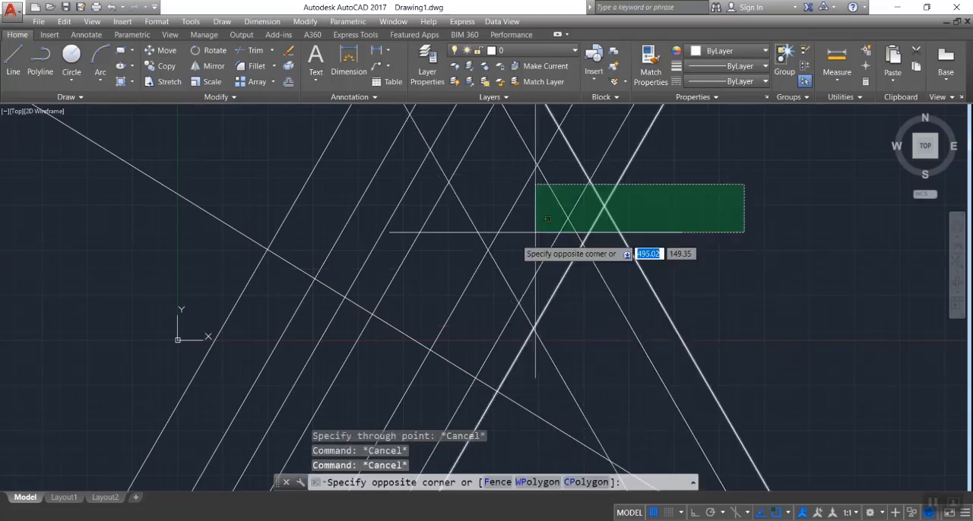
{"action": "left_click", "coordinate": [173, 332]}
{"action": "key", "text": "Delete"}
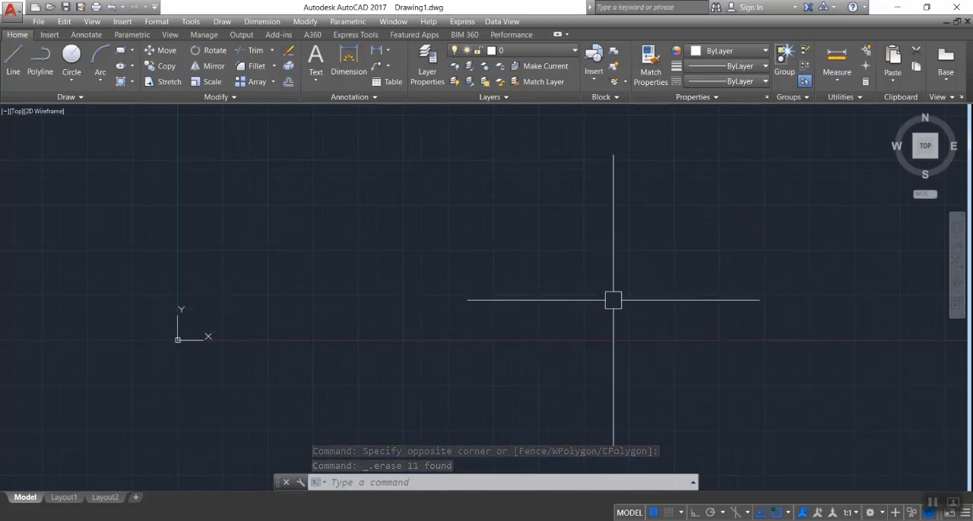
Draw one short line segment rising toward the upper right above the X axis
{"action": "type", "text": "l"}
{"action": "key", "text": "Return"}
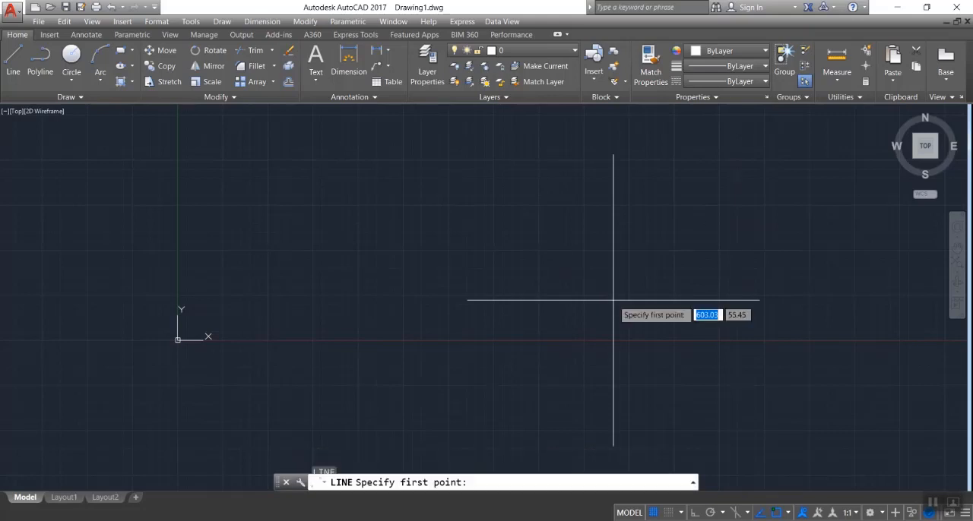
{"action": "left_click", "coordinate": [386, 289]}
{"action": "key", "text": "Escape"}
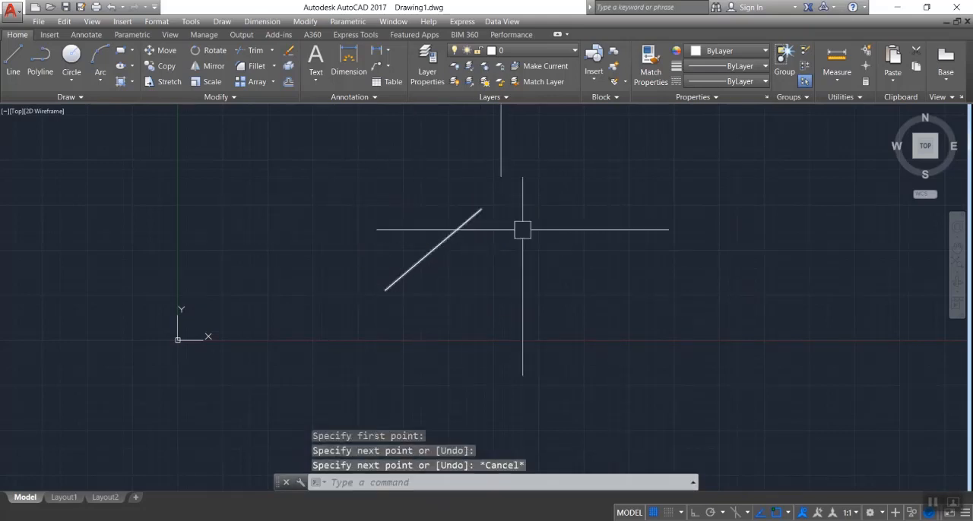
Create a construction line offset 80 from the sloping line segment on its upper-left side
{"action": "type", "text": "xl"}
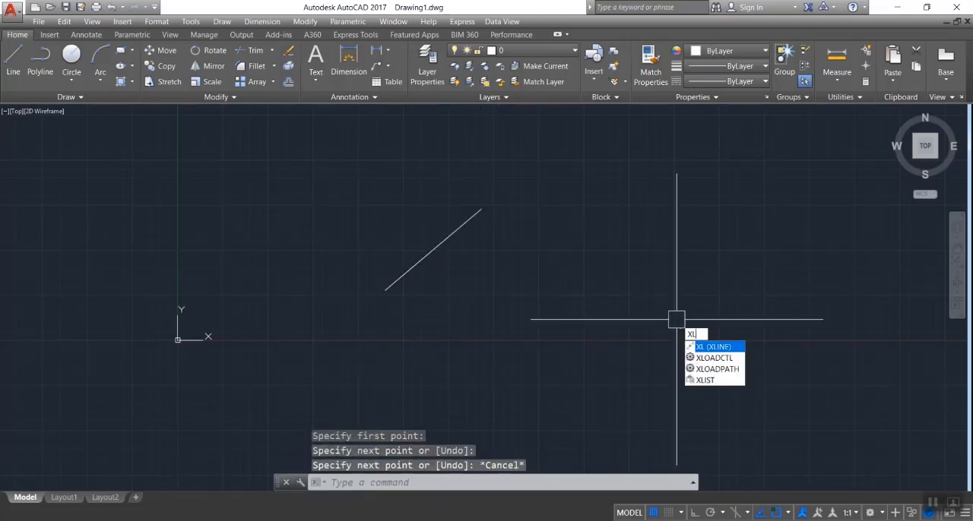
{"action": "key", "text": "Return"}
{"action": "type", "text": "o"}
{"action": "key", "text": "Return"}
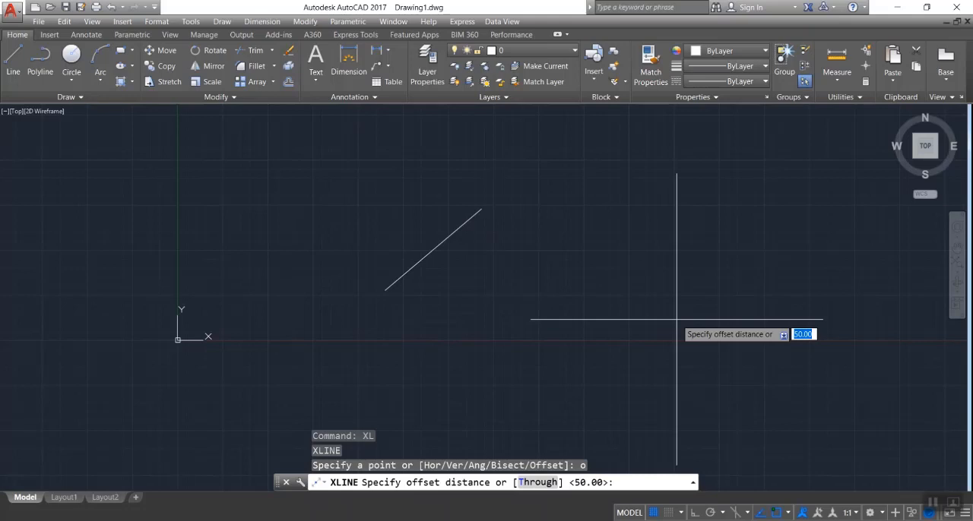
{"action": "type", "text": "80"}
{"action": "key", "text": "Return"}
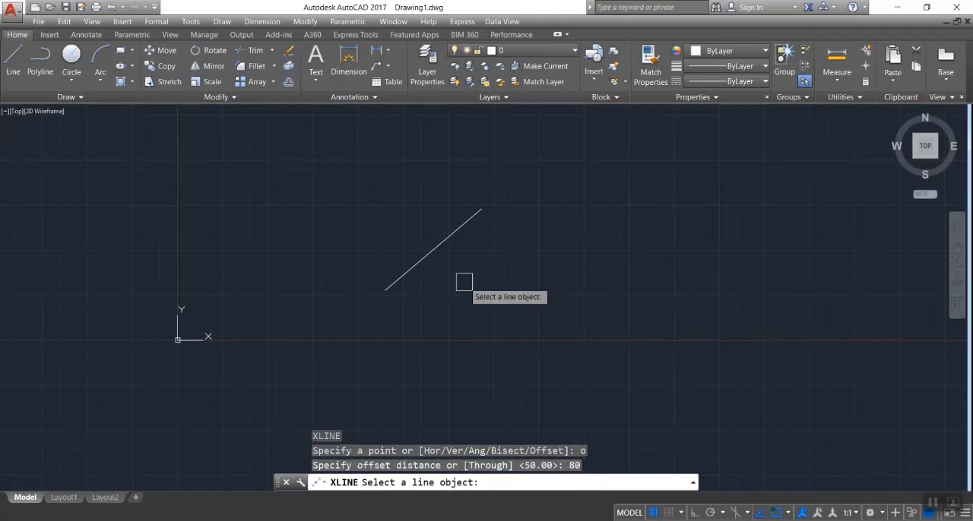
{"action": "left_click", "coordinate": [428, 254]}
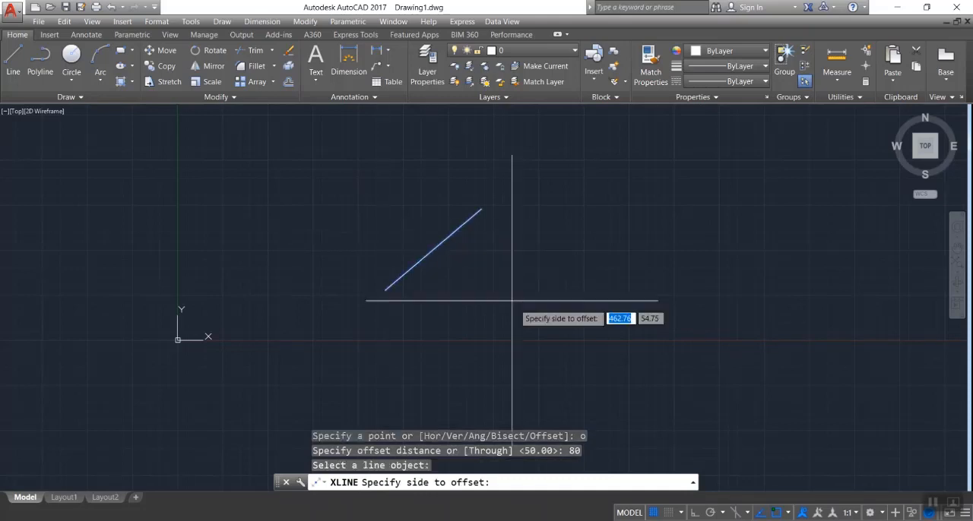
{"action": "left_click", "coordinate": [360, 214]}
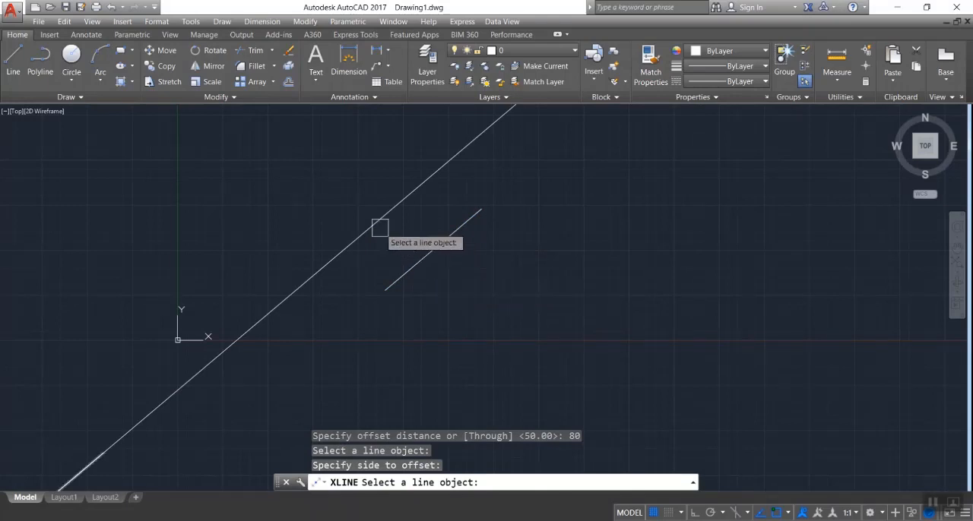
Add two construction lines toward the lower right at the same offset, one from the segment and one from the resulting construction line
{"action": "left_click", "coordinate": [429, 251]}
{"action": "left_click", "coordinate": [494, 292]}
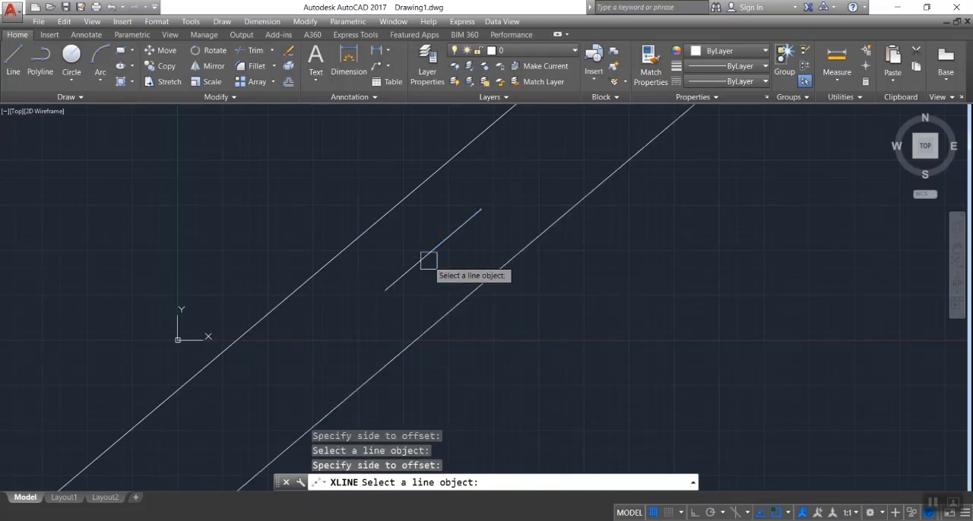
{"action": "left_click", "coordinate": [484, 279]}
{"action": "left_click", "coordinate": [535, 316]}
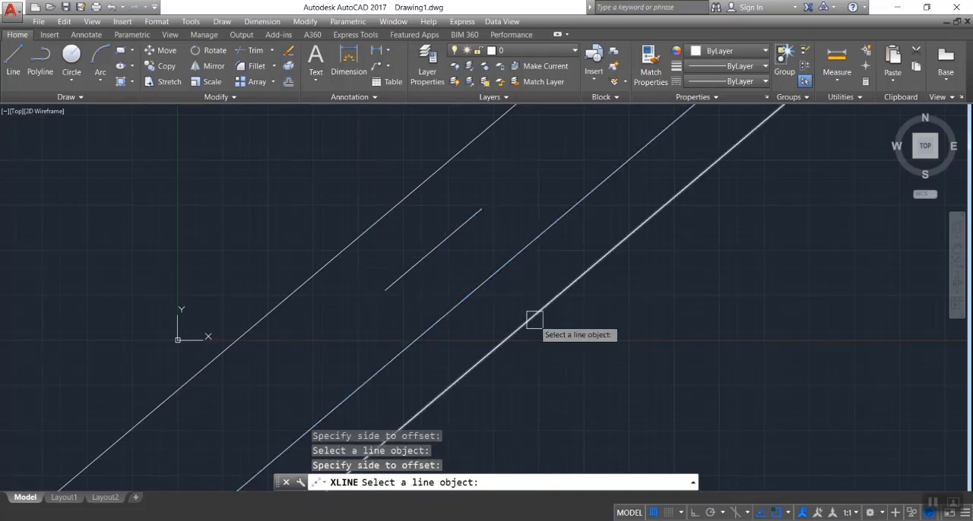
Add two outer construction lines at the same offset, one beyond the lower-right construction line and one beyond the upper-left one
{"action": "left_click", "coordinate": [533, 319]}
{"action": "left_click", "coordinate": [590, 362]}
{"action": "left_click", "coordinate": [359, 233]}
{"action": "left_click", "coordinate": [312, 186]}
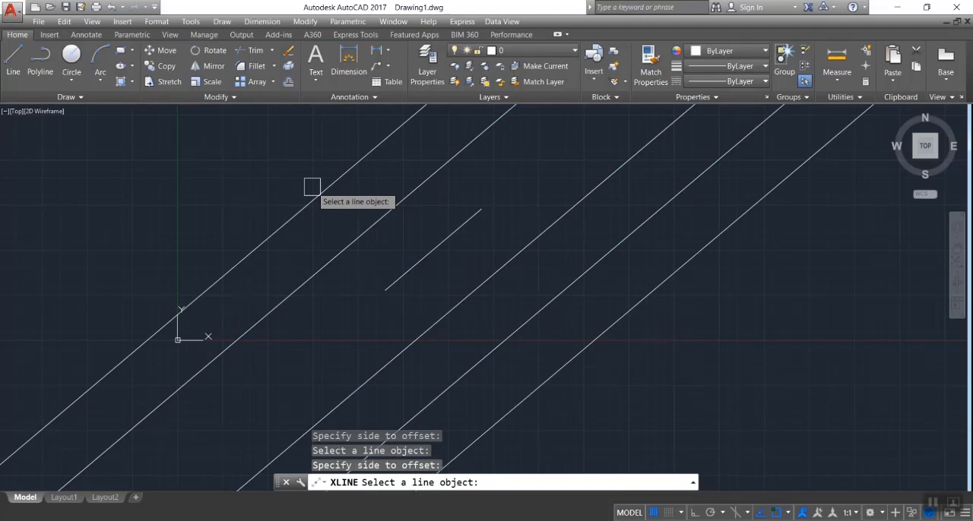
{"action": "key", "text": "Return"}
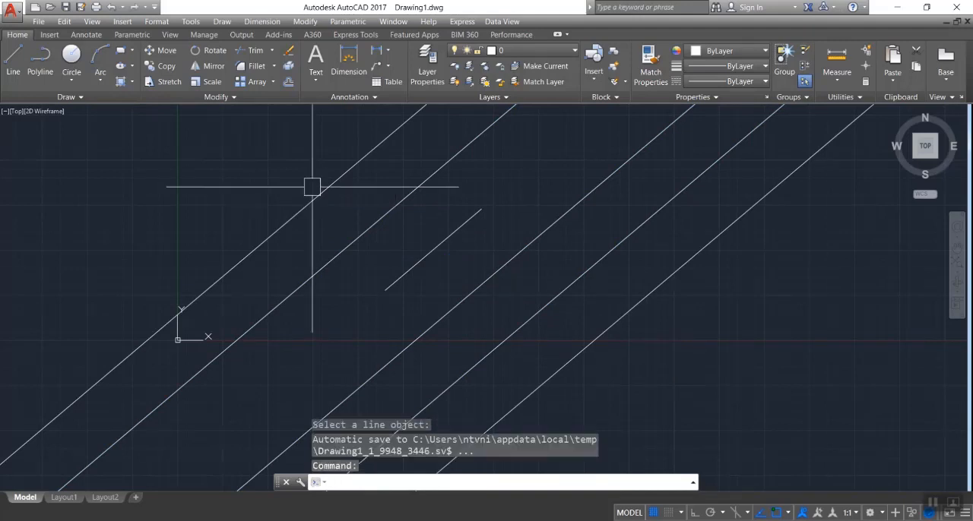
{"action": "type", "text": "xl"}
{"action": "key", "text": "Return"}
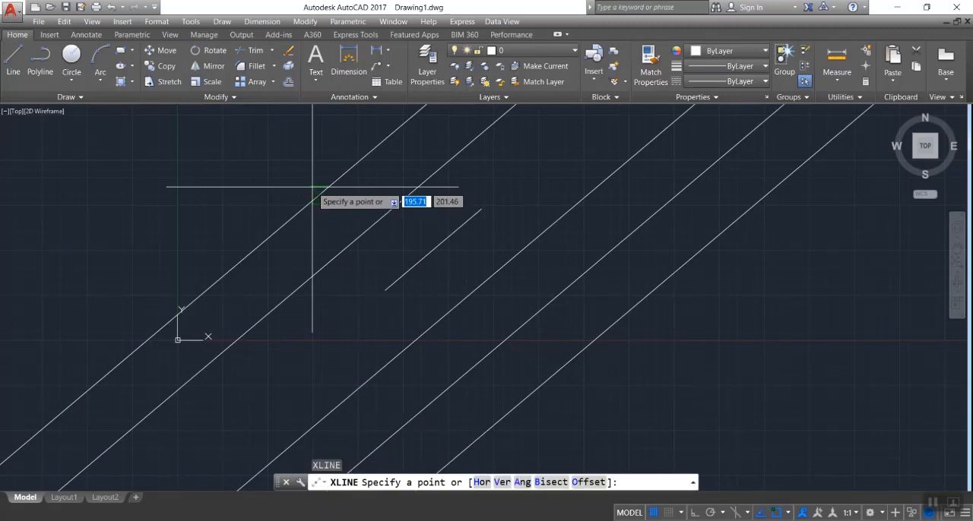
{"action": "type", "text": "o"}
{"action": "key", "text": "Return"}
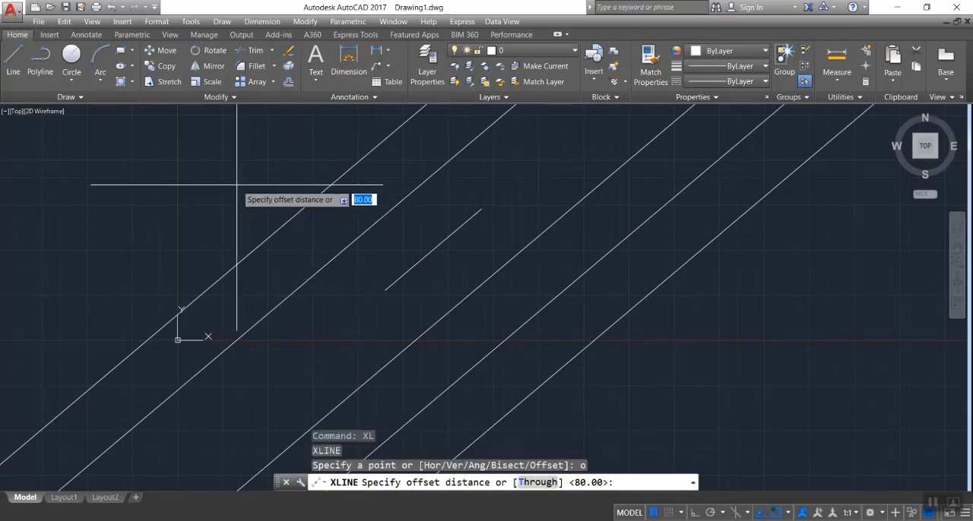
{"action": "key", "text": "Escape"}
Erase the sloping segment and all its offset construction lines with a crossing selection
{"action": "left_click", "coordinate": [669, 372]}
{"action": "left_click", "coordinate": [103, 221]}
{"action": "key", "text": "Delete"}
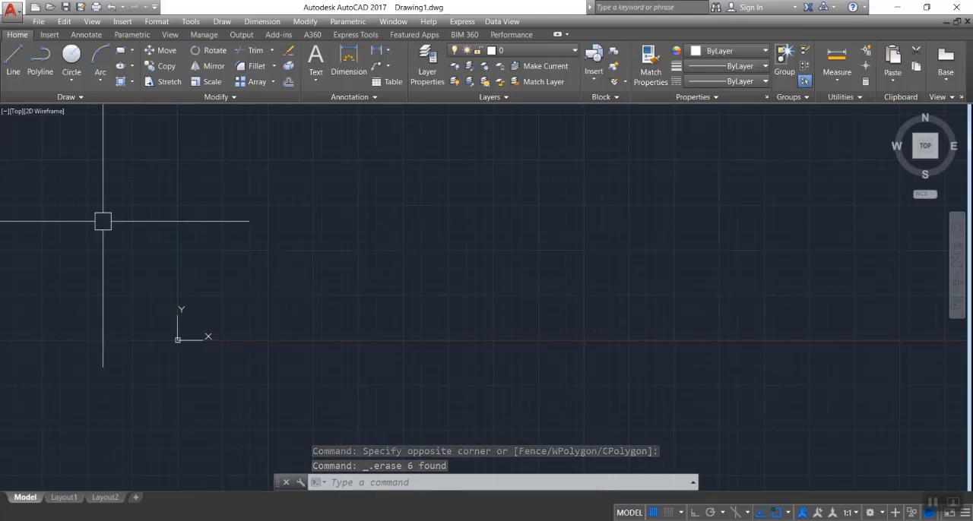
Draw two separate, nearly vertical lines side by side, just to the right of the Y axis
{"action": "type", "text": "l"}
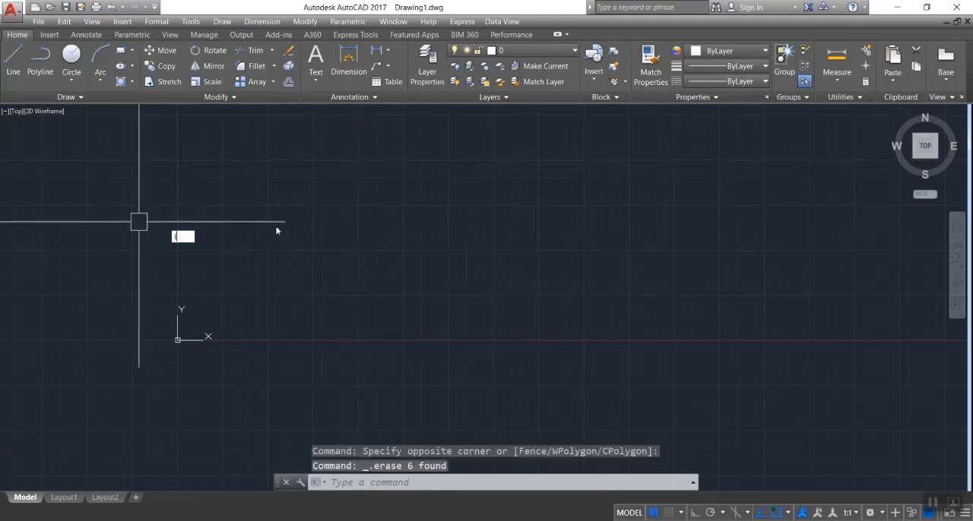
{"action": "key", "text": "Return"}
{"action": "left_click", "coordinate": [282, 157]}
{"action": "left_click", "coordinate": [271, 362]}
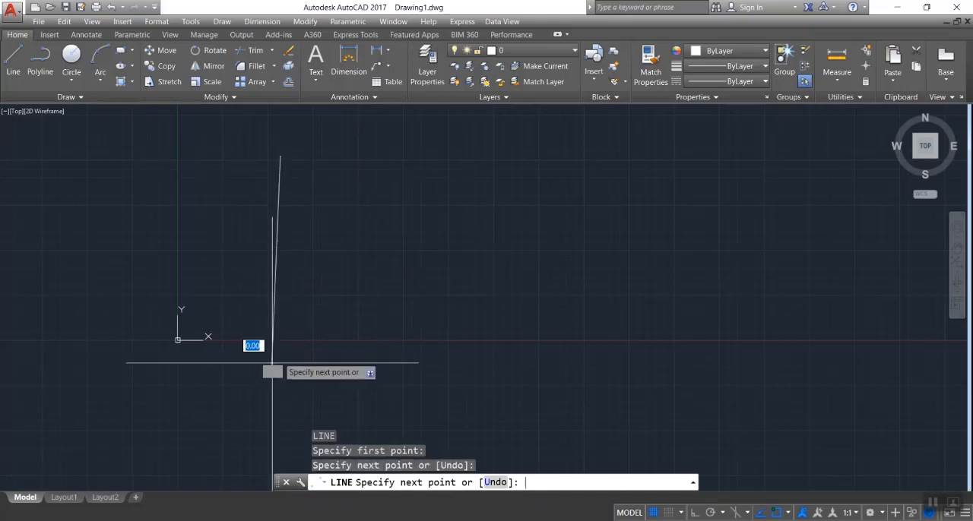
{"action": "key", "text": "Return"}
{"action": "key", "text": "Return"}
{"action": "left_click", "coordinate": [344, 156]}
{"action": "left_click", "coordinate": [348, 346]}
Draw three more separate, nearly vertical lines spaced out to the right of the first two, making a row of five
{"action": "key", "text": "Return"}
{"action": "left_click", "coordinate": [417, 147]}
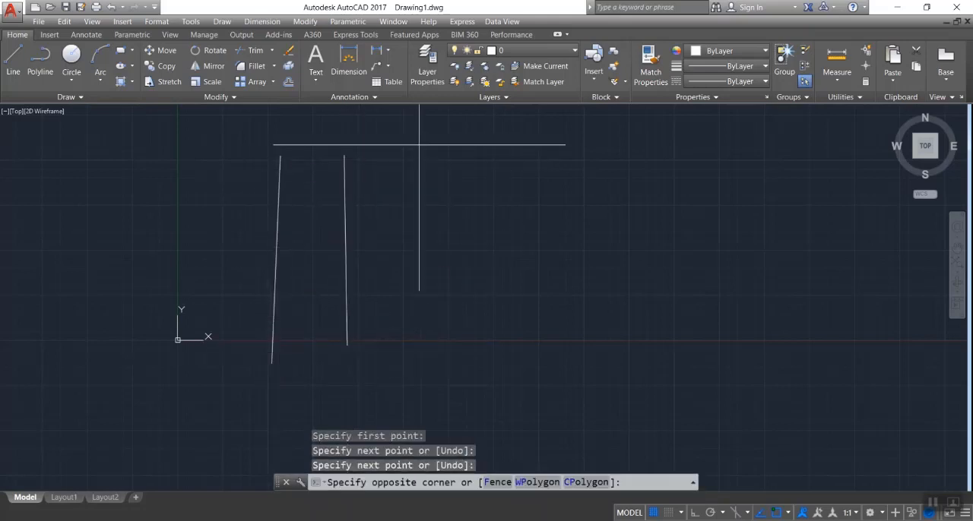
{"action": "key", "text": "Escape"}
{"action": "key", "text": "Return"}
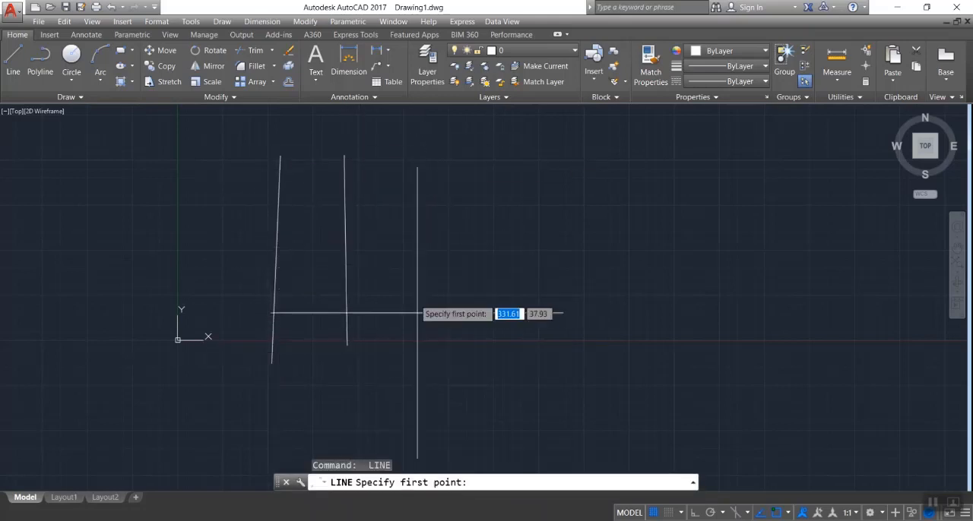
{"action": "left_click", "coordinate": [418, 152]}
{"action": "left_click", "coordinate": [437, 367]}
{"action": "key", "text": "Return"}
{"action": "key", "text": "Return"}
{"action": "left_click", "coordinate": [497, 140]}
{"action": "left_click", "coordinate": [502, 364]}
{"action": "key", "text": "Return"}
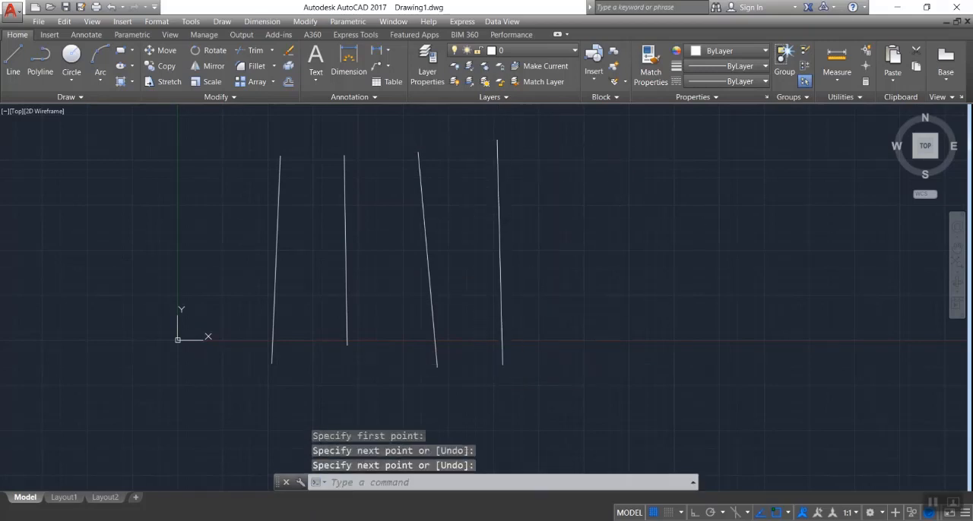
{"action": "key", "text": "Return"}
{"action": "left_click", "coordinate": [571, 165]}
{"action": "left_click", "coordinate": [573, 321]}
{"action": "key", "text": "Return"}
Draw a short, nearly horizontal line across the leftmost vertical line, ending before the second one
{"action": "key", "text": "Return"}
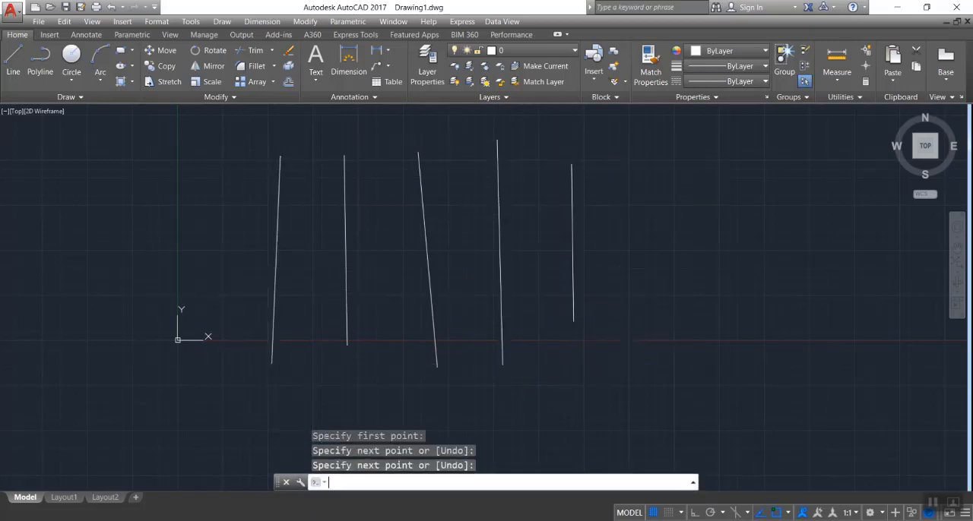
{"action": "key", "text": "Return"}
{"action": "key", "text": "Return"}
{"action": "key", "text": "Return"}
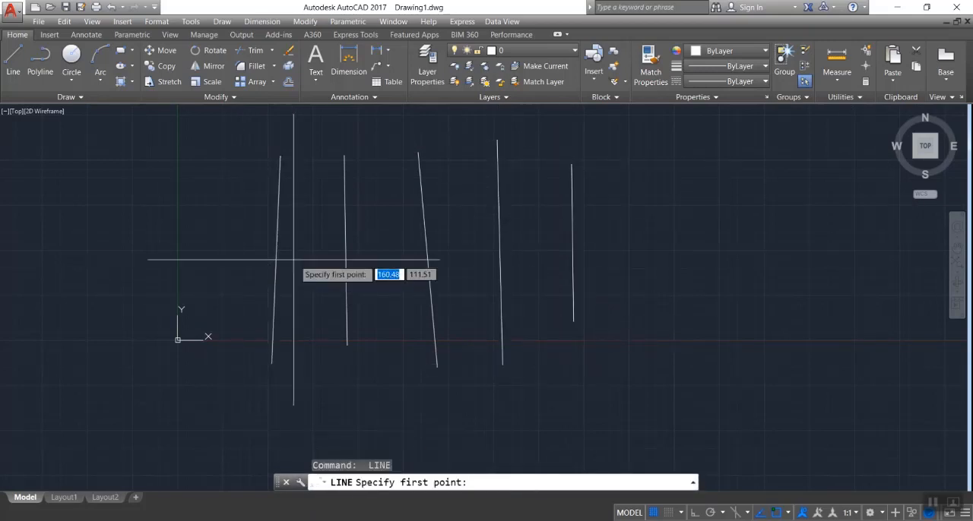
{"action": "left_click", "coordinate": [226, 247]}
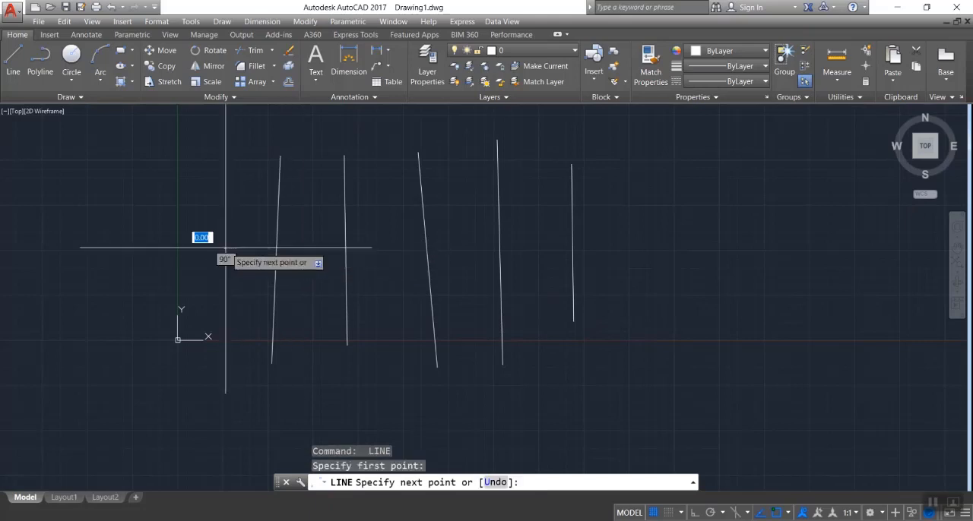
{"action": "left_click", "coordinate": [311, 252]}
{"action": "key", "text": "Escape"}
{"action": "key", "text": "Escape"}
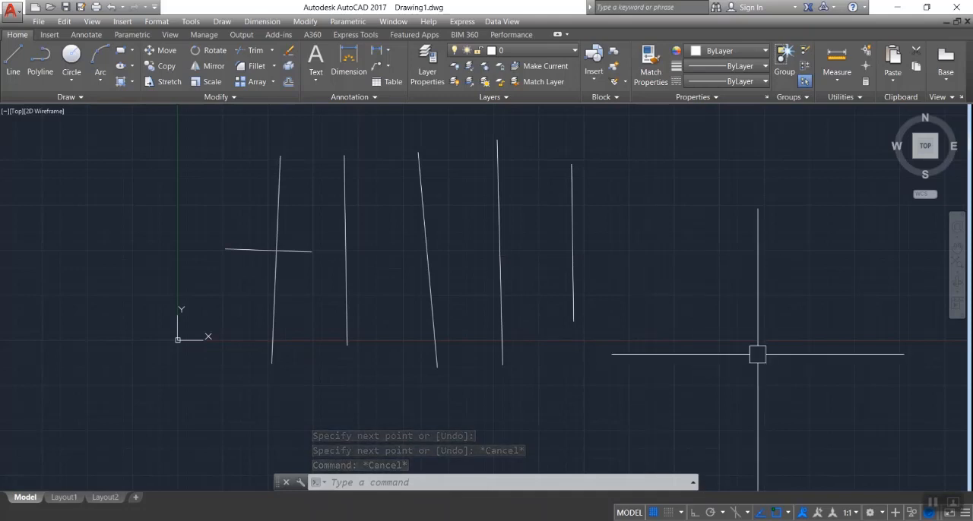
{"action": "type", "text": "EX"}
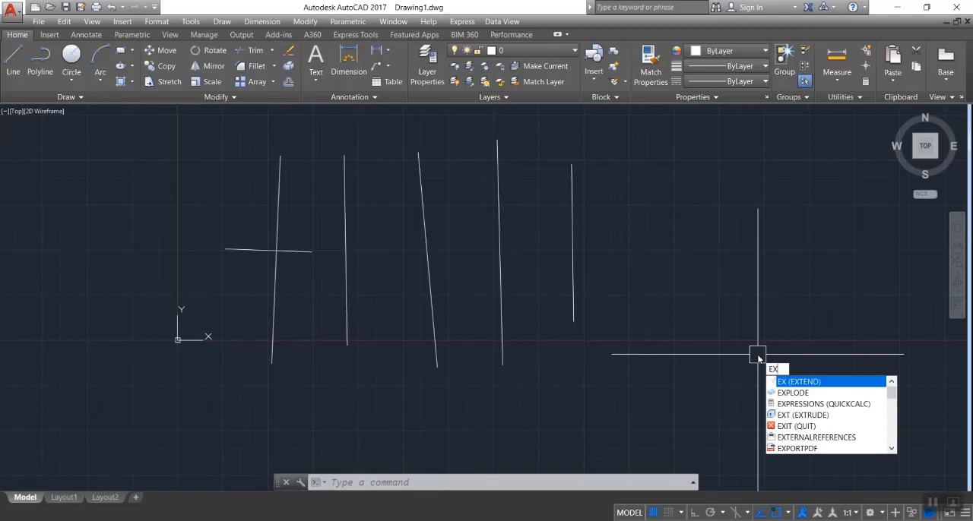
{"action": "key", "text": "Return"}
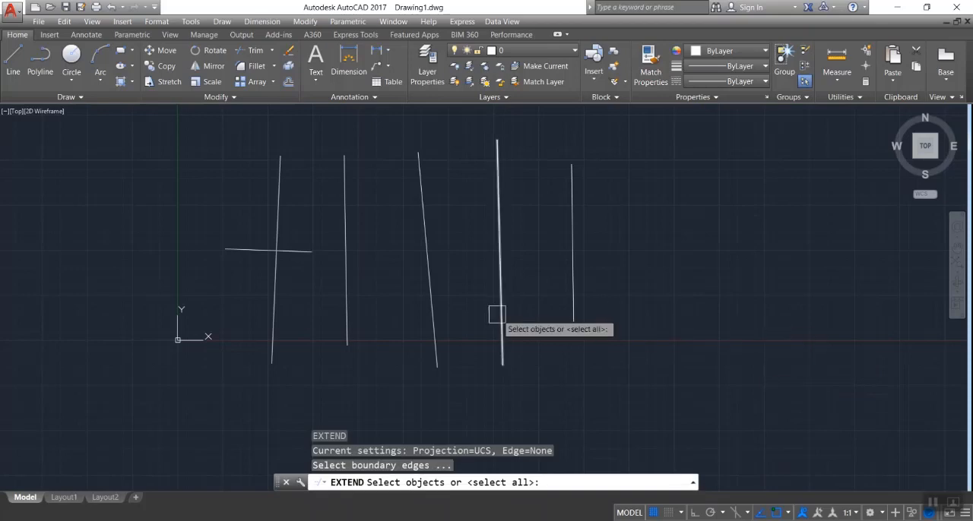
{"action": "left_click", "coordinate": [430, 251]}
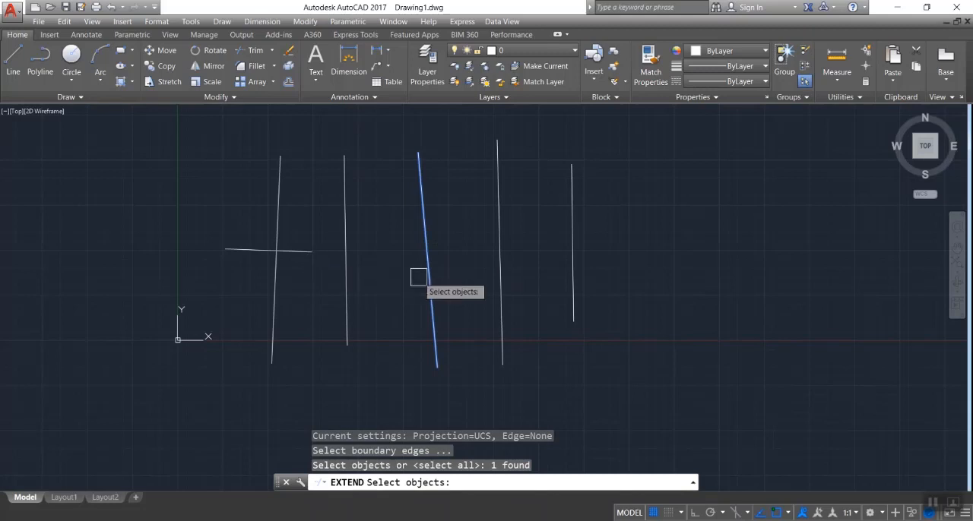
{"action": "key", "text": "Return"}
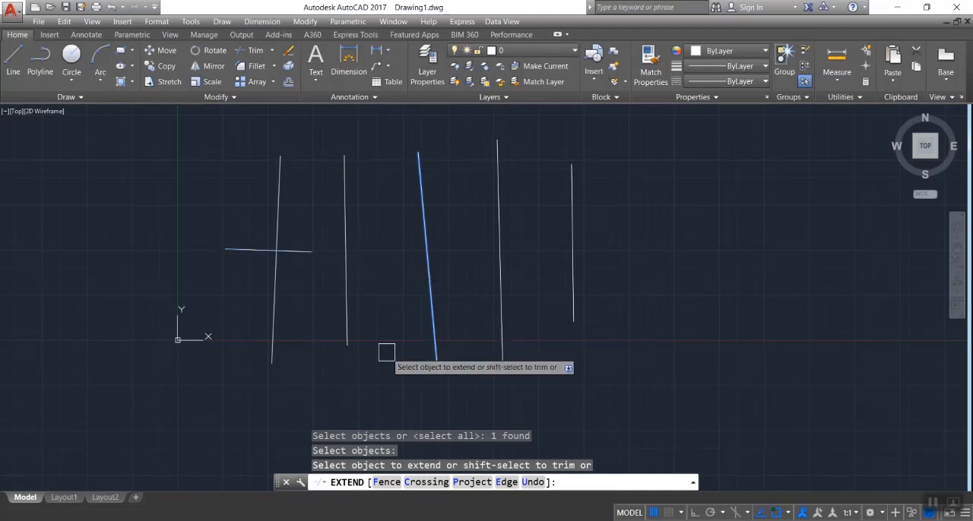
{"action": "key", "text": "Escape"}
Extend the short horizontal line from one vertical line to the next up to the rightmost one, using all objects as boundaries
{"action": "type", "text": "ex"}
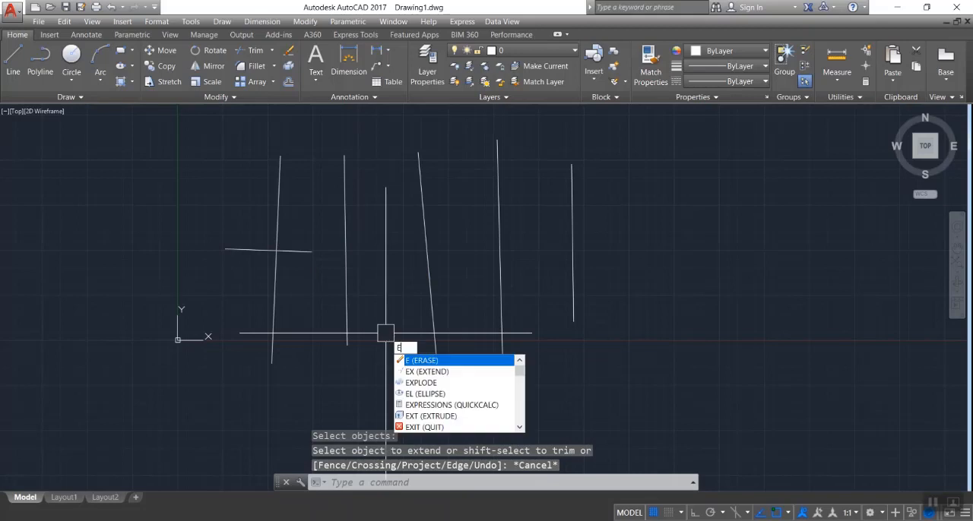
{"action": "key", "text": "Return"}
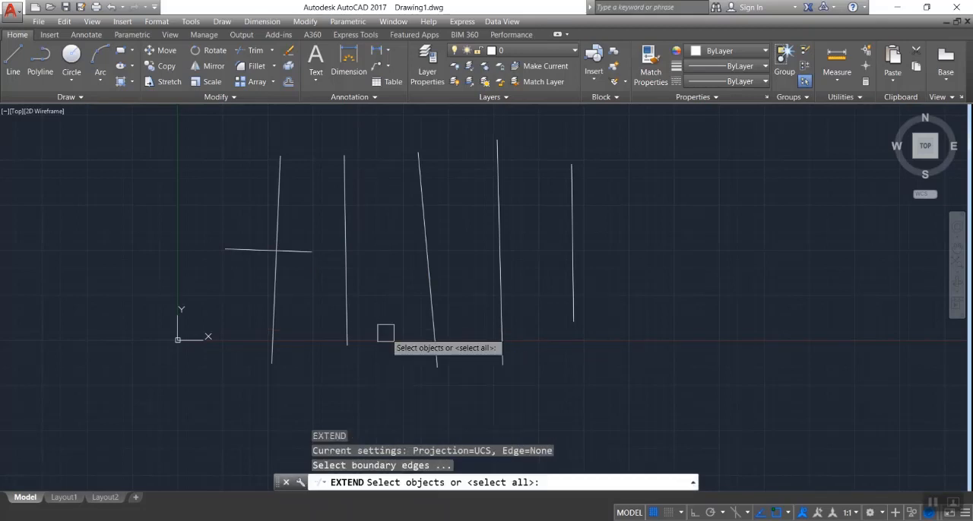
{"action": "key", "text": "Return"}
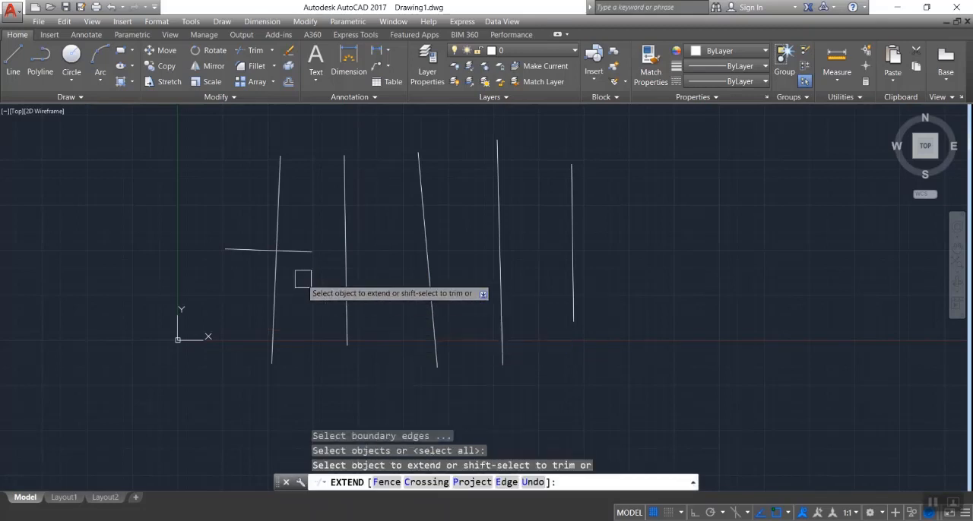
{"action": "left_click", "coordinate": [296, 251]}
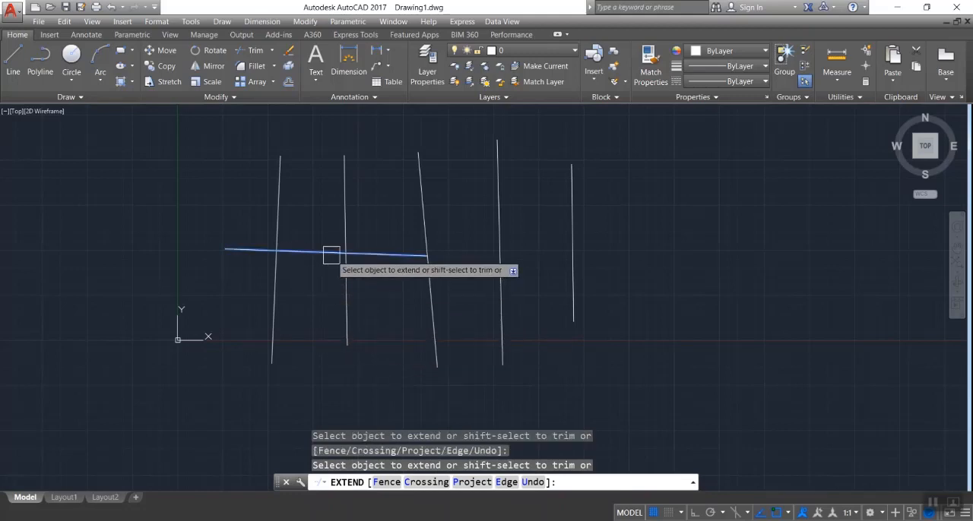
{"action": "left_click", "coordinate": [396, 256]}
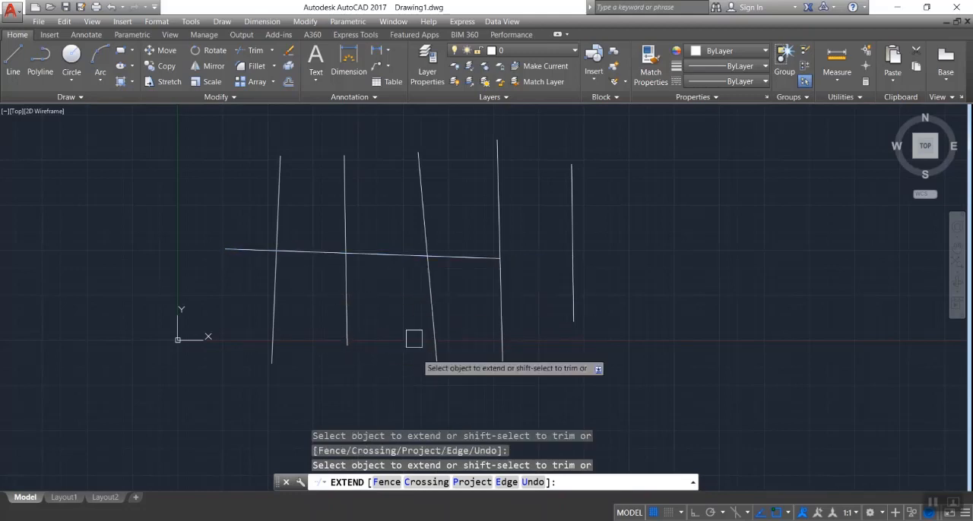
{"action": "left_click", "coordinate": [469, 259]}
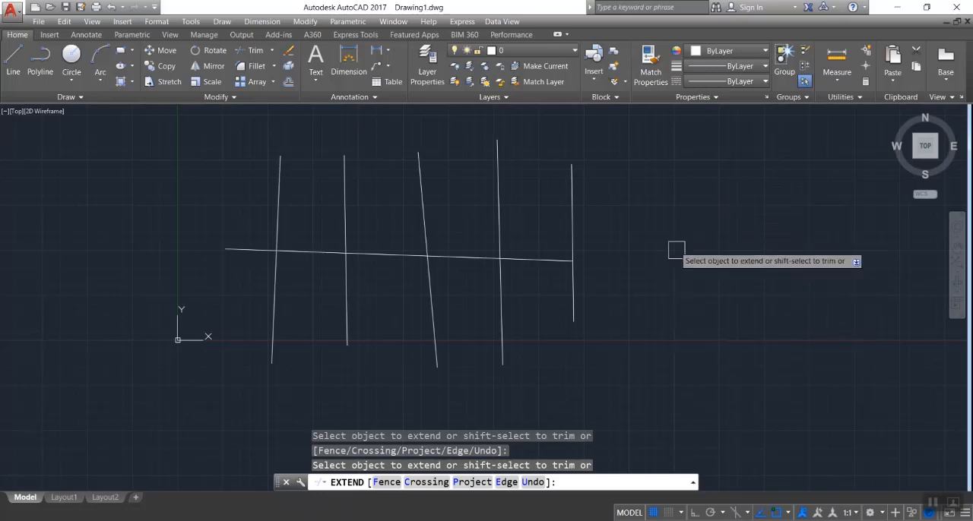
{"action": "key", "text": "Escape"}
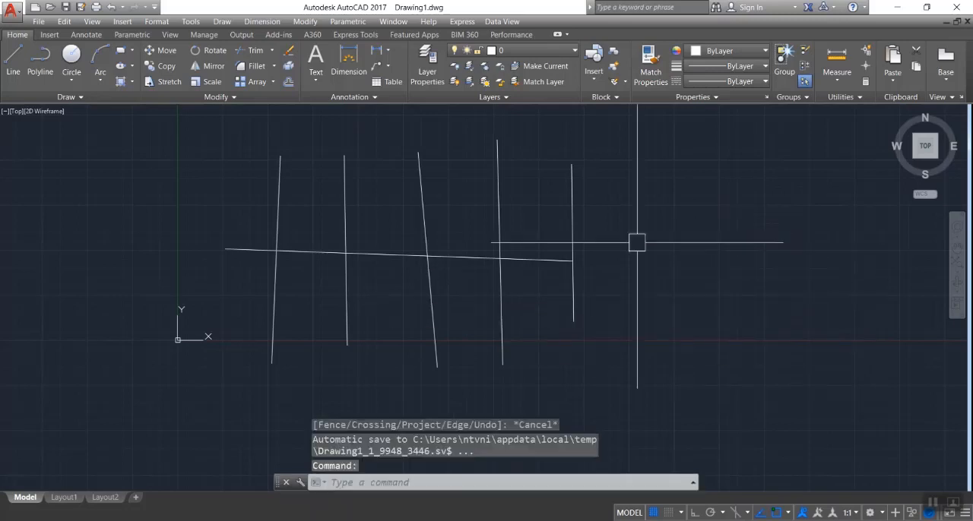
Erase the five vertical lines and the extended horizontal line with a crossing selection
{"action": "left_click", "coordinate": [683, 158]}
{"action": "left_click", "coordinate": [211, 344]}
{"action": "key", "text": "Delete"}
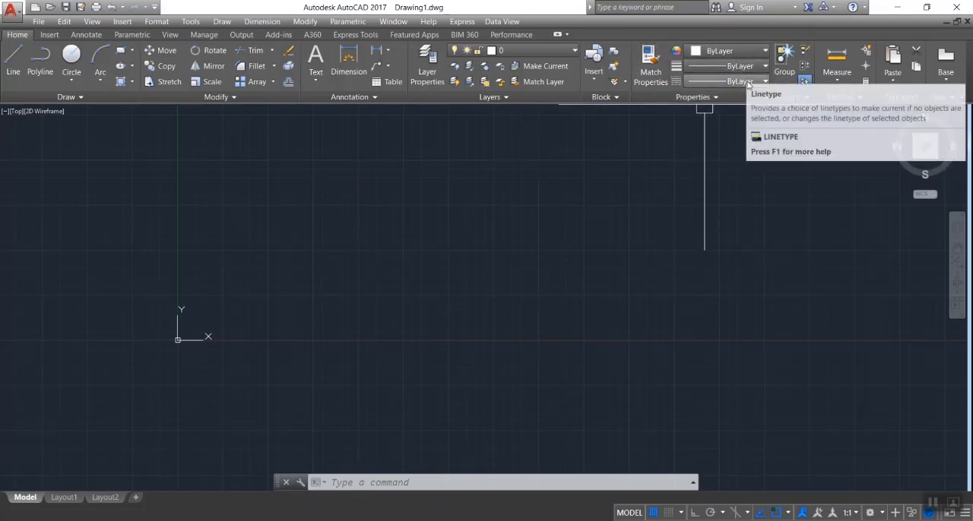
{"action": "left_click", "coordinate": [748, 81]}
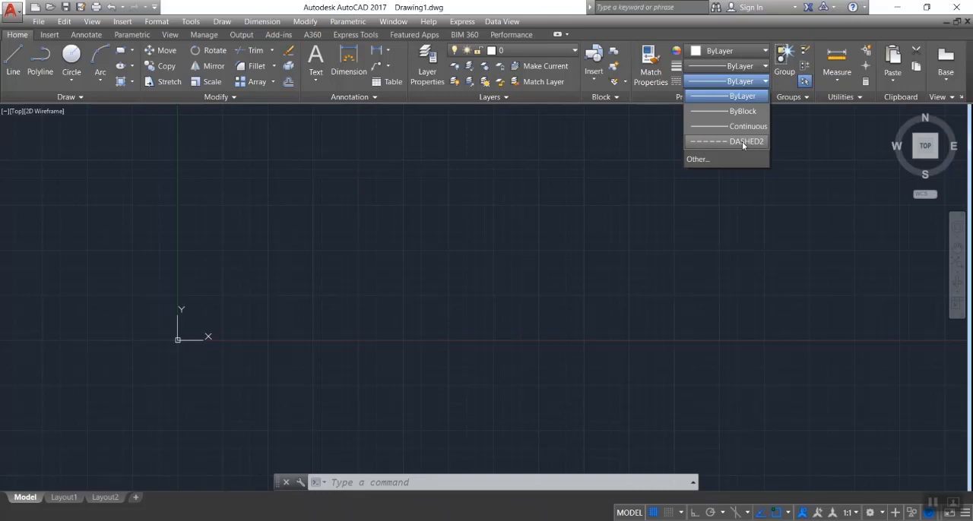
{"action": "key", "text": "Escape"}
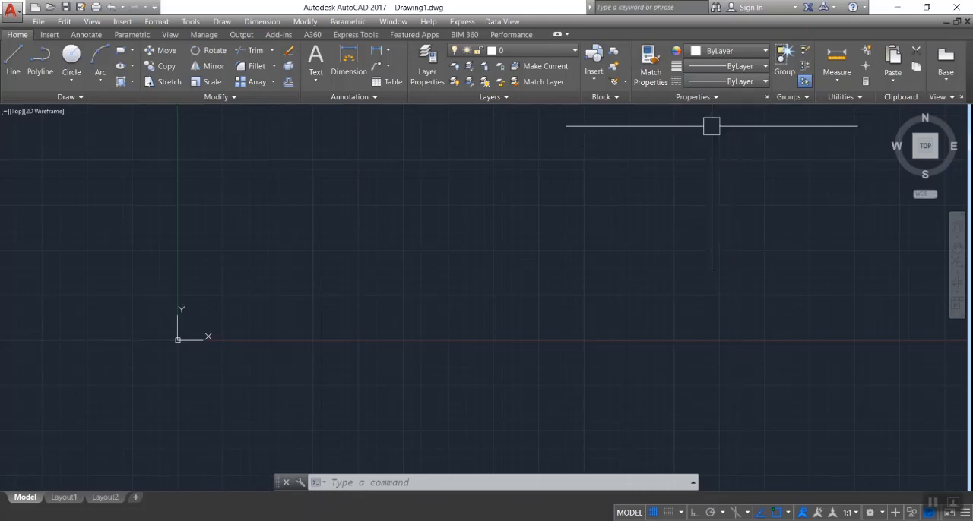
{"action": "left_click", "coordinate": [712, 96]}
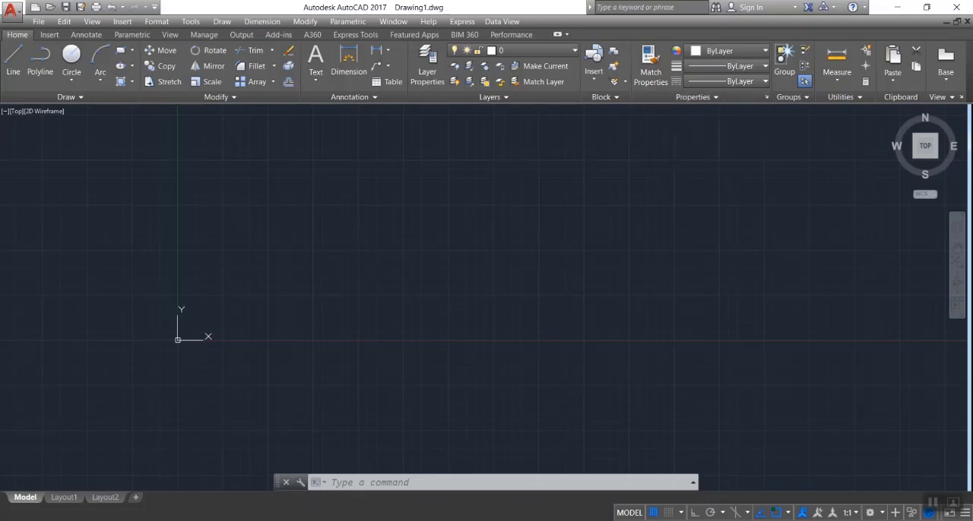
{"action": "left_click", "coordinate": [698, 95]}
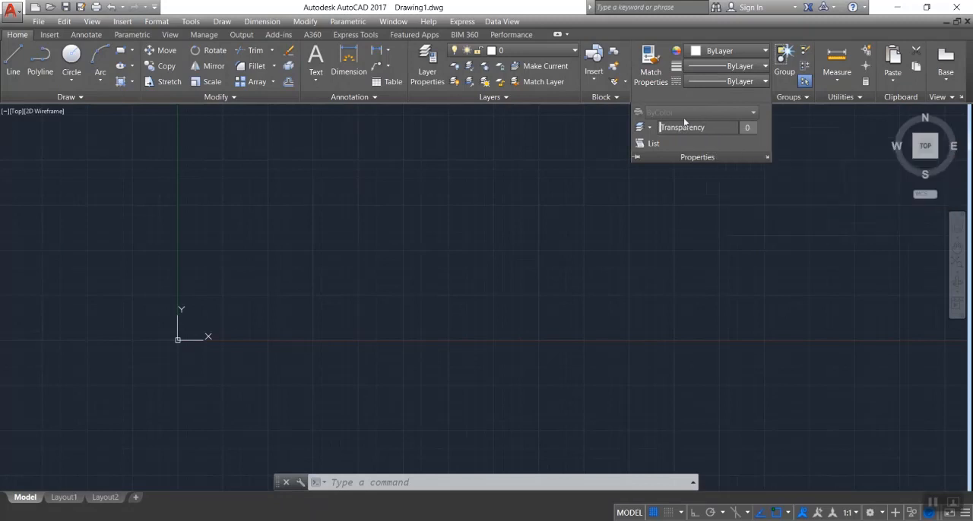
{"action": "left_click", "coordinate": [650, 143]}
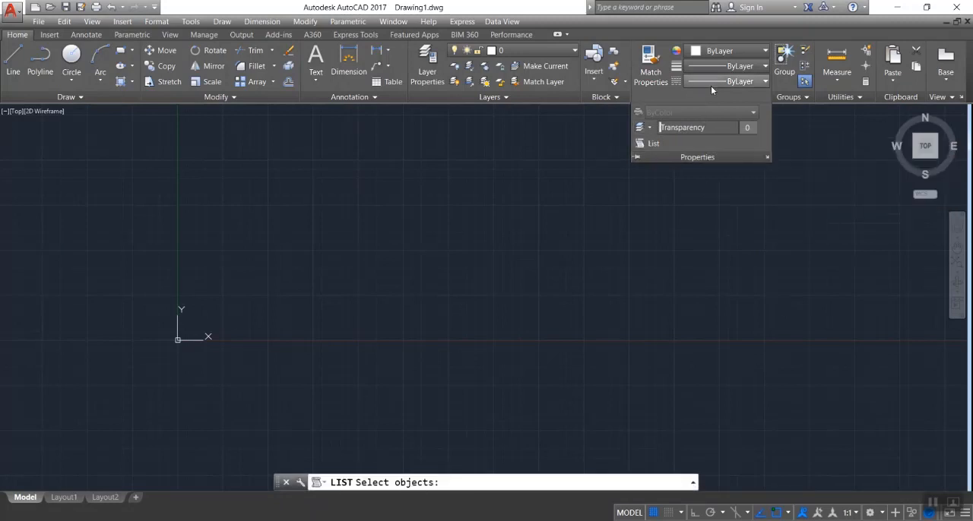
View the linetypes loaded in the drawing in the Linetype Manager and close it
{"action": "left_click", "coordinate": [747, 83]}
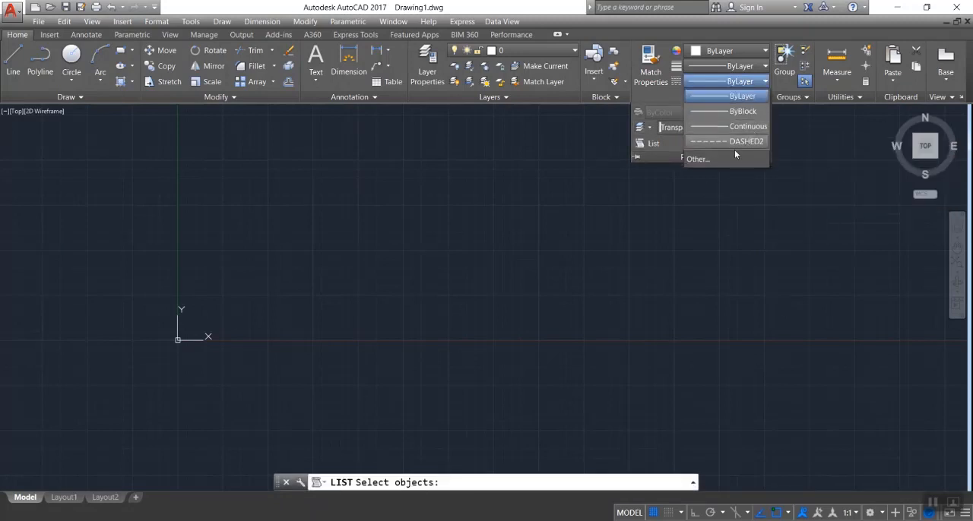
{"action": "left_click", "coordinate": [710, 158]}
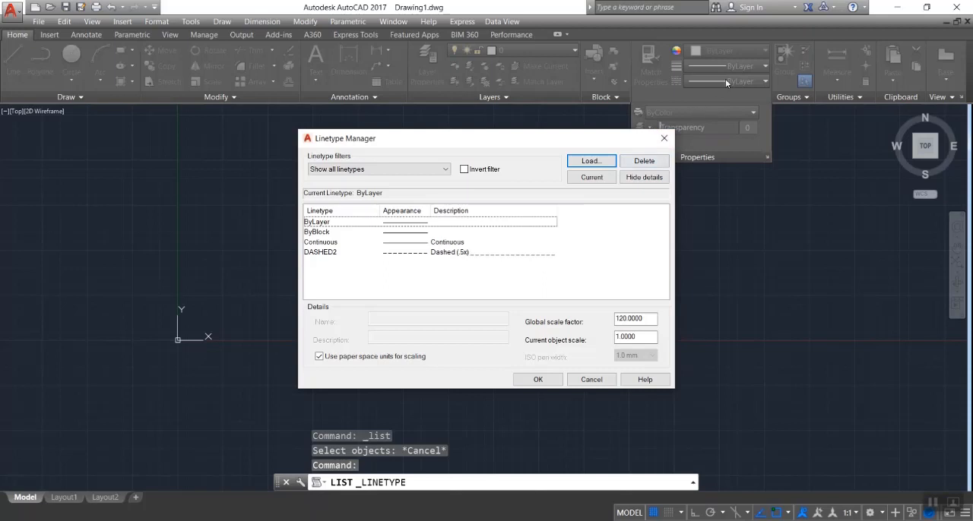
{"action": "left_click", "coordinate": [663, 139]}
Open the Linetype Manager, look through the acad.lin linetypes available for loading down to ZIGZAG, and leave the list without loading any
{"action": "left_click", "coordinate": [739, 81]}
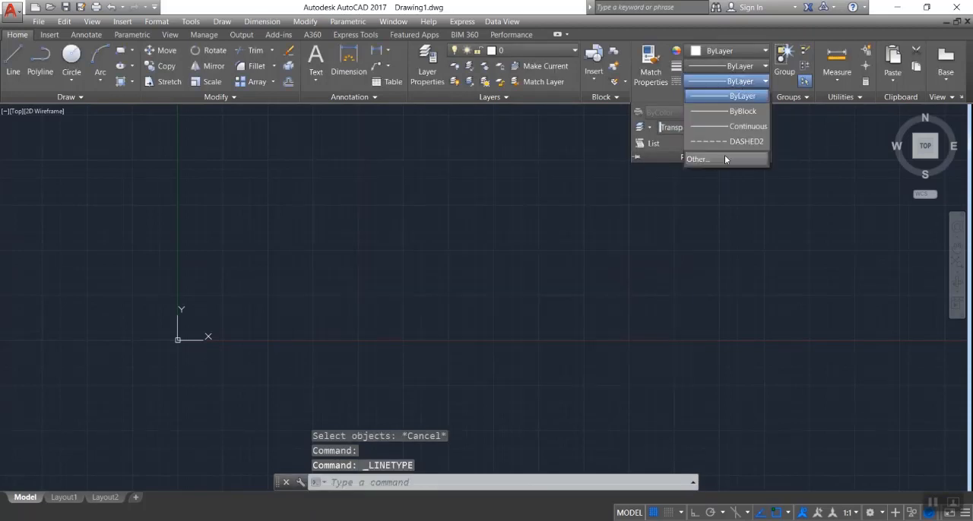
{"action": "left_click", "coordinate": [709, 159]}
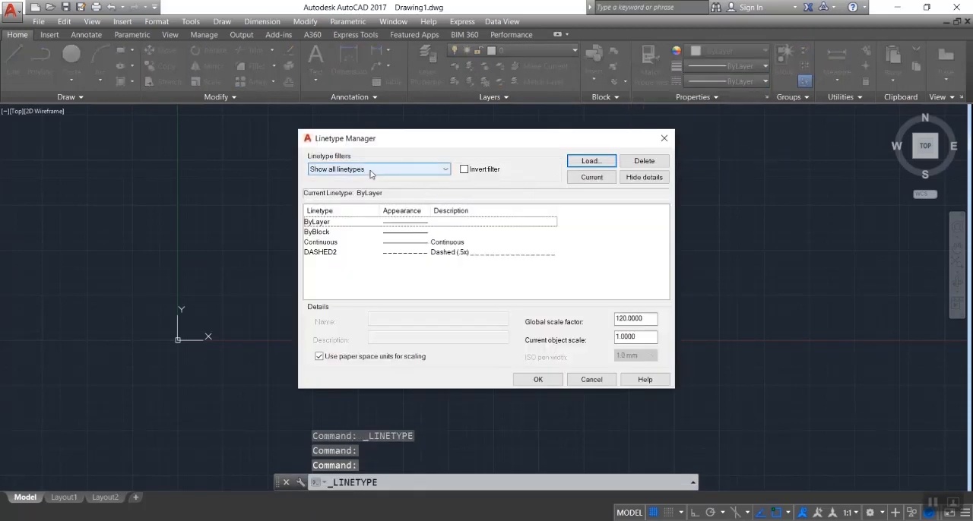
{"action": "left_click", "coordinate": [590, 161]}
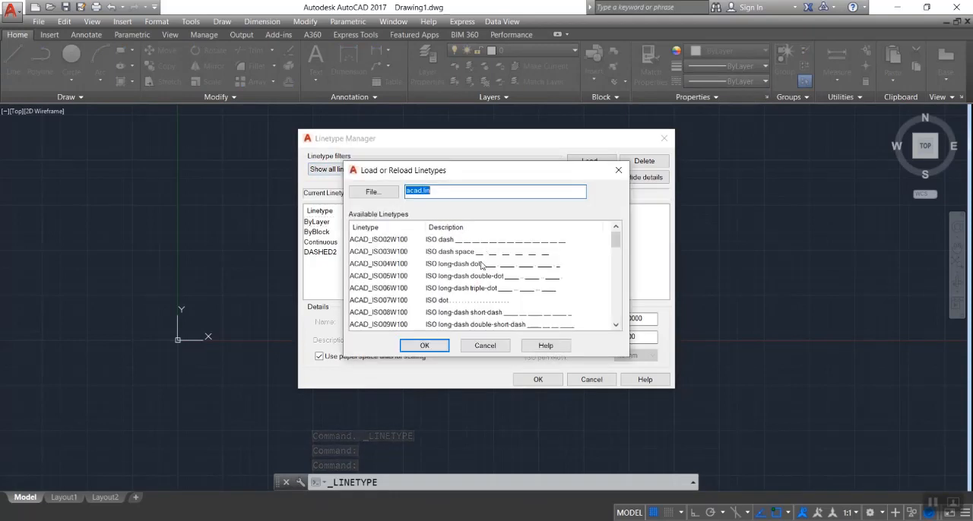
{"action": "scroll", "coordinate": [481, 265], "scroll_direction": "down", "scroll_amount": 2}
{"action": "scroll", "coordinate": [481, 265], "scroll_direction": "down", "scroll_amount": 10}
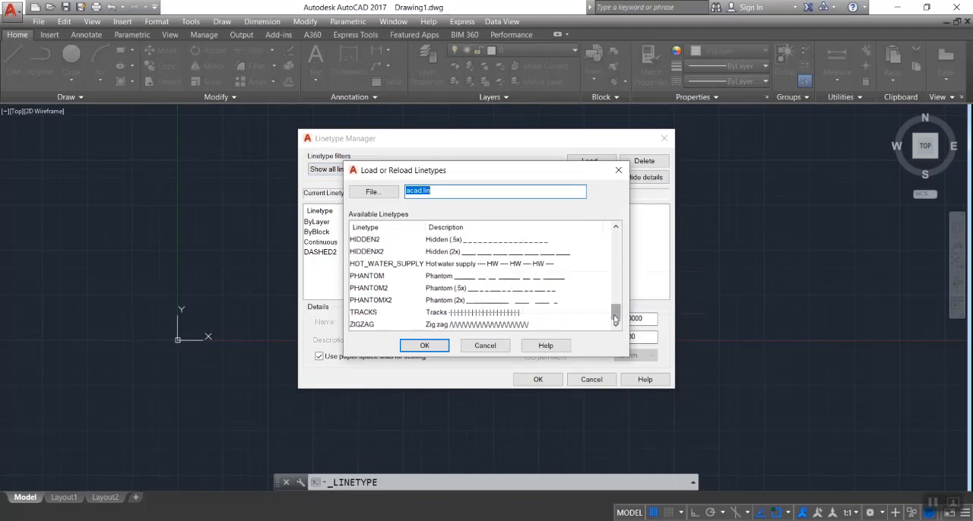
{"action": "left_click_drag", "start_coordinate": [616, 320], "coordinate": [618, 282]}
{"action": "left_click", "coordinate": [618, 170]}
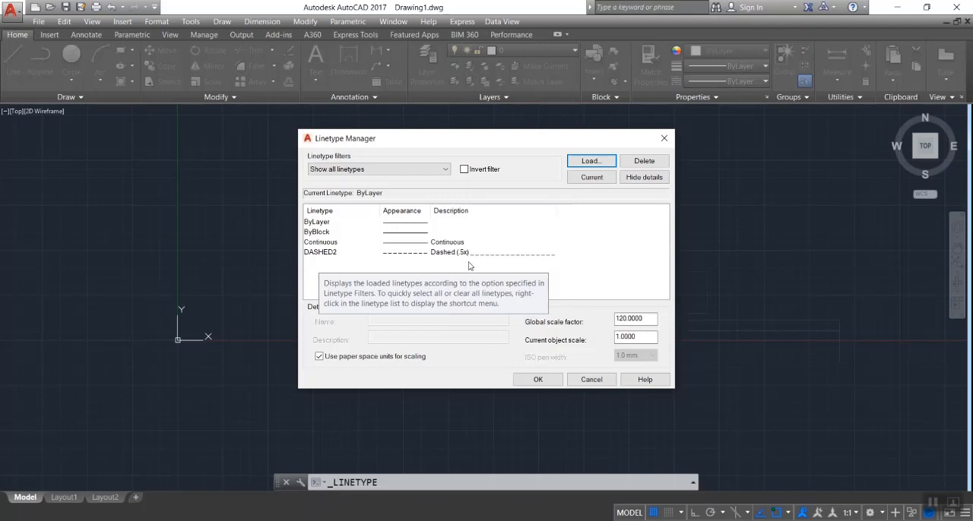
Look through the loadable linetypes again from the ISO types to the fencelines, and close the list and the Linetype Manager
{"action": "left_click", "coordinate": [594, 161]}
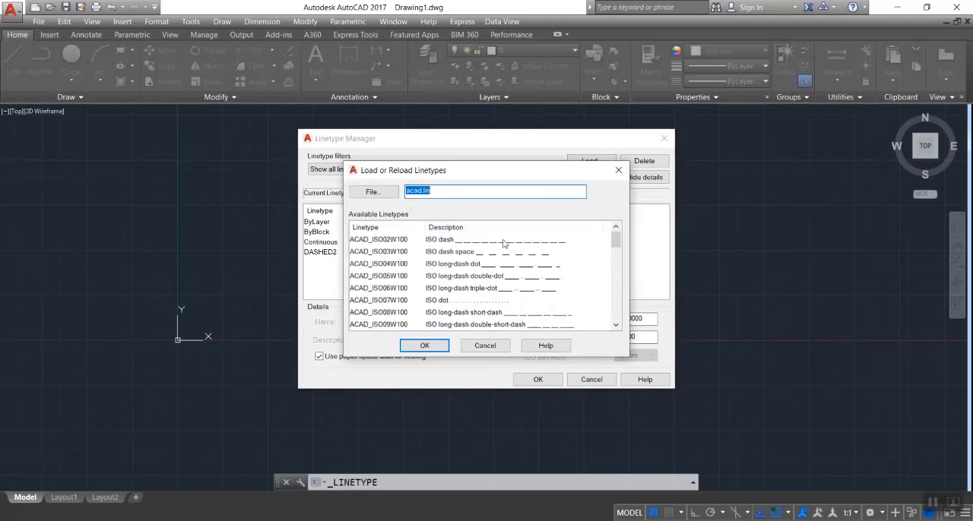
{"action": "scroll", "coordinate": [502, 274], "scroll_direction": "down", "scroll_amount": 3}
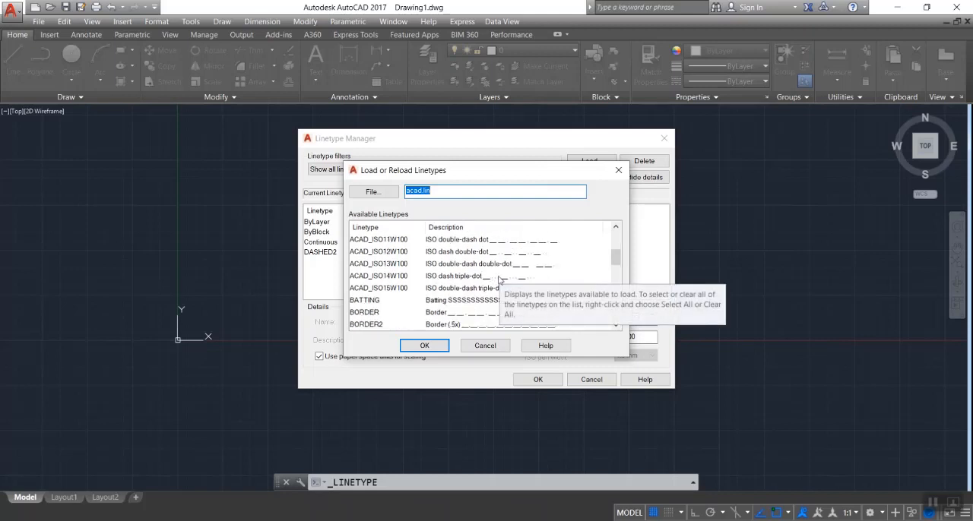
{"action": "scroll", "coordinate": [483, 262], "scroll_direction": "down", "scroll_amount": 2}
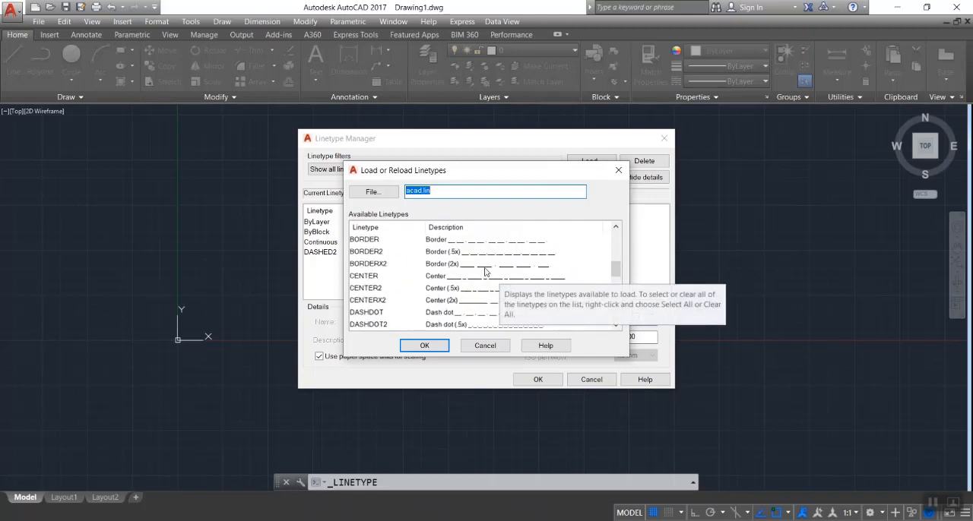
{"action": "scroll", "coordinate": [485, 271], "scroll_direction": "down", "scroll_amount": 4}
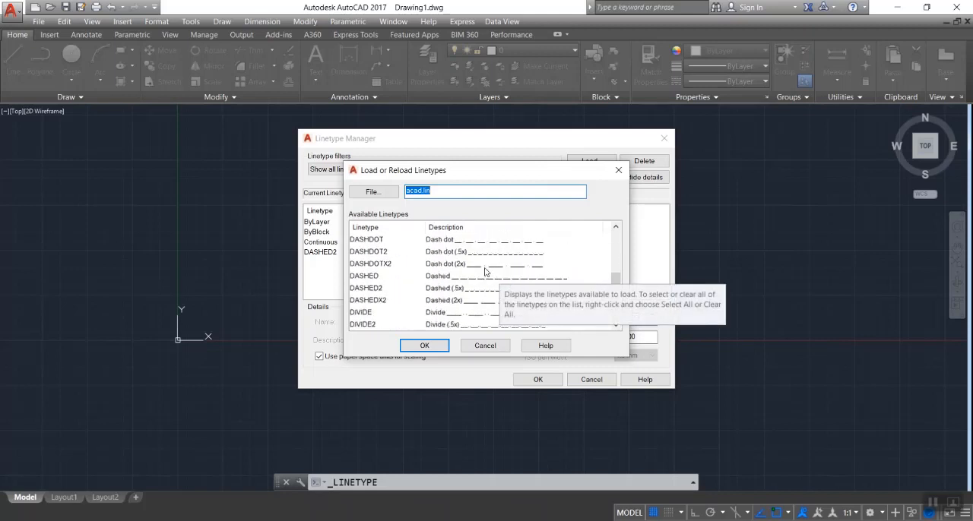
{"action": "left_click", "coordinate": [619, 170]}
{"action": "left_click", "coordinate": [664, 139]}
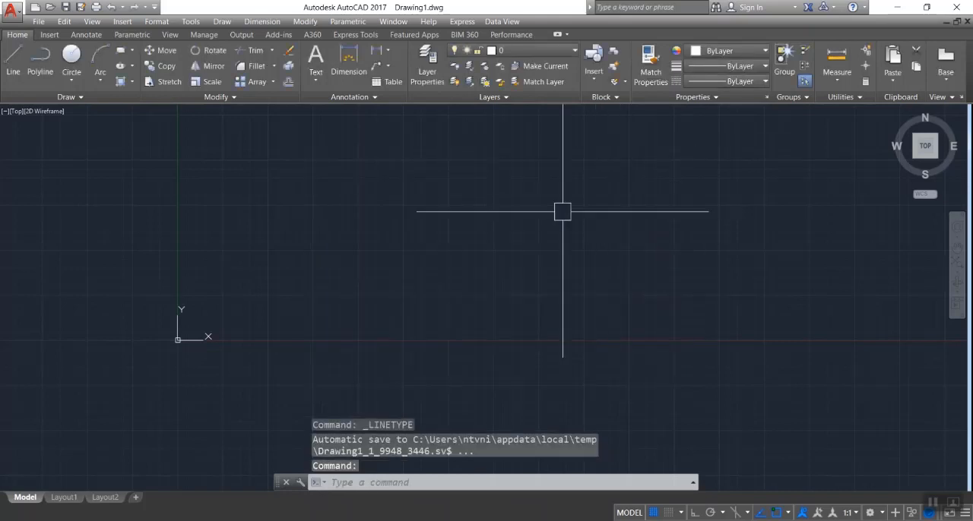
{"action": "key", "text": "Escape"}
Make DASHED2 the current linetype and draw an open zigzag of five connected lines across the middle of the drawing
{"action": "left_click", "coordinate": [724, 81]}
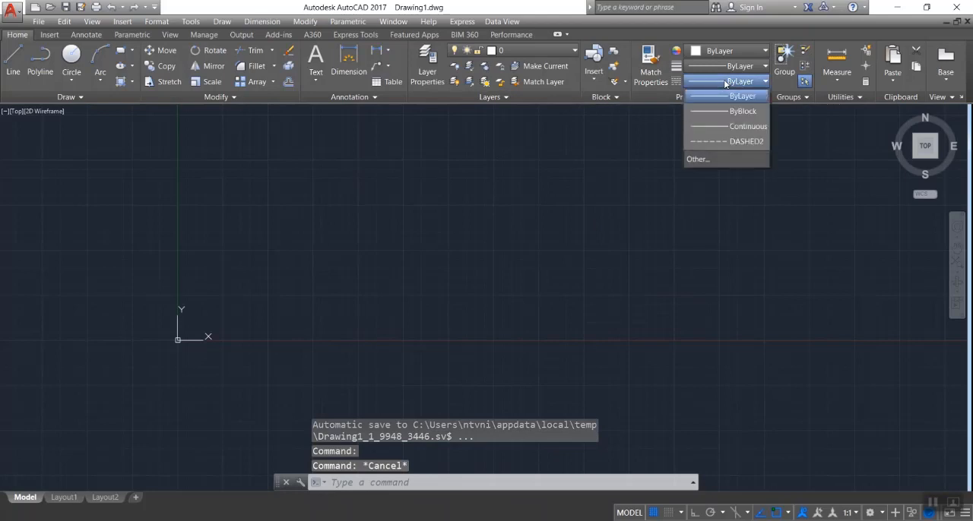
{"action": "left_click", "coordinate": [727, 142]}
{"action": "left_click", "coordinate": [730, 68]}
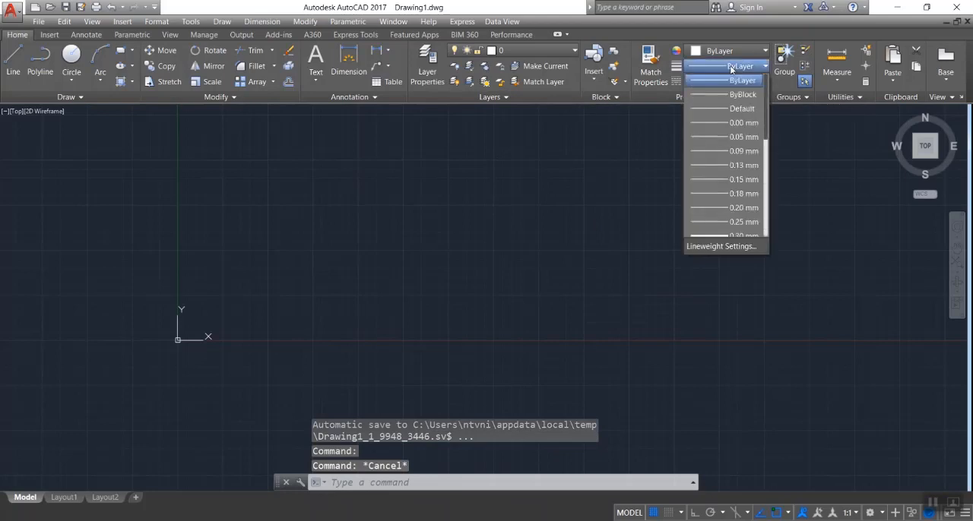
{"action": "left_click", "coordinate": [730, 68]}
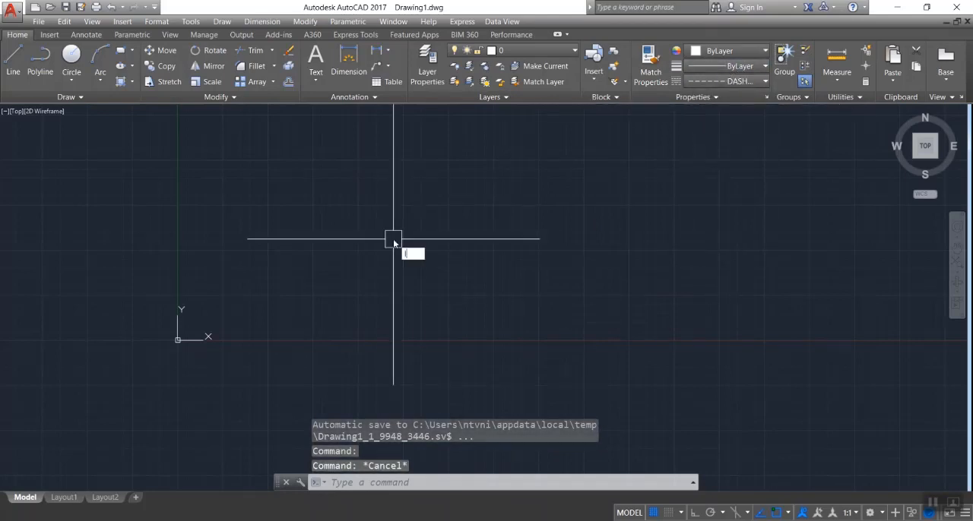
{"action": "type", "text": "l"}
{"action": "key", "text": "Return"}
{"action": "left_click", "coordinate": [295, 229]}
{"action": "left_click", "coordinate": [624, 226]}
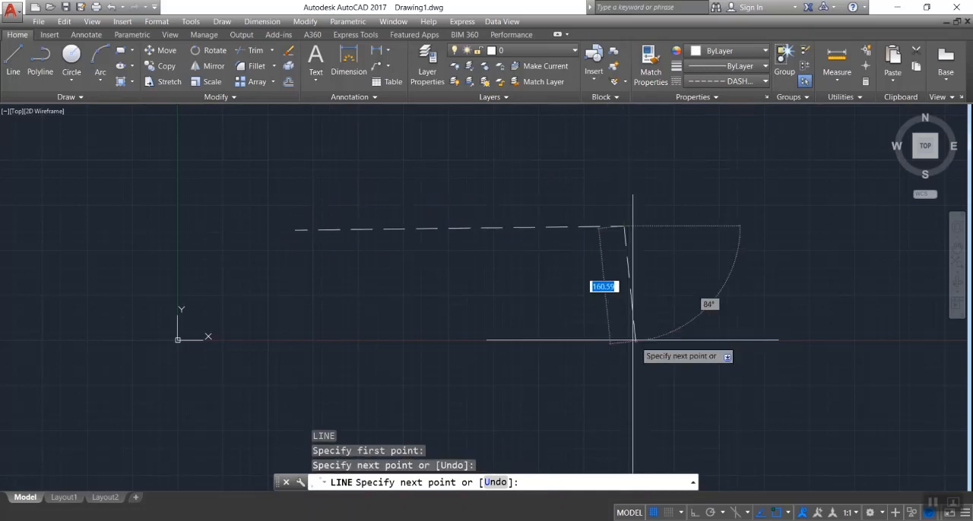
{"action": "left_click", "coordinate": [407, 352]}
{"action": "left_click", "coordinate": [635, 352]}
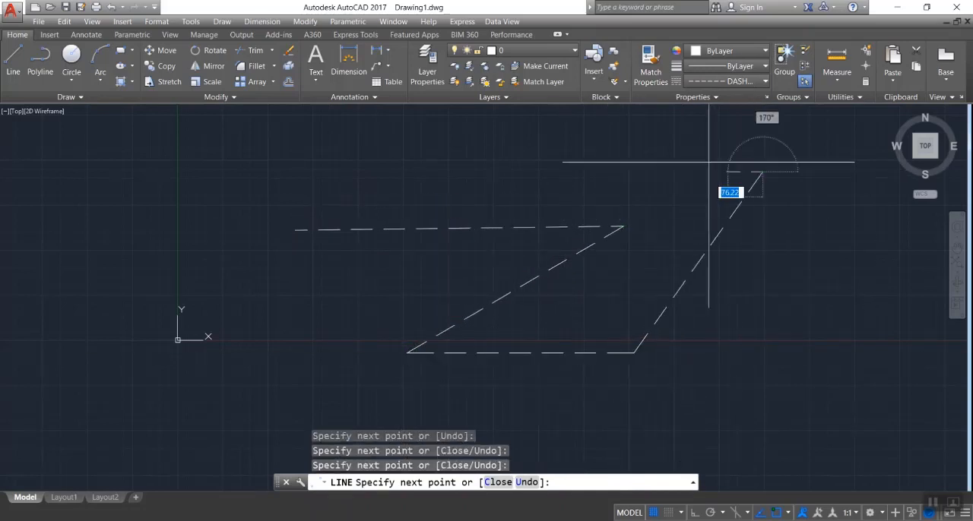
{"action": "left_click", "coordinate": [620, 159]}
{"action": "key", "text": "Escape"}
Set the current linetype to ByLayer and draw three connected lines above the dashed zigzag, one nearly horizontal followed by a peak
{"action": "left_click", "coordinate": [741, 80]}
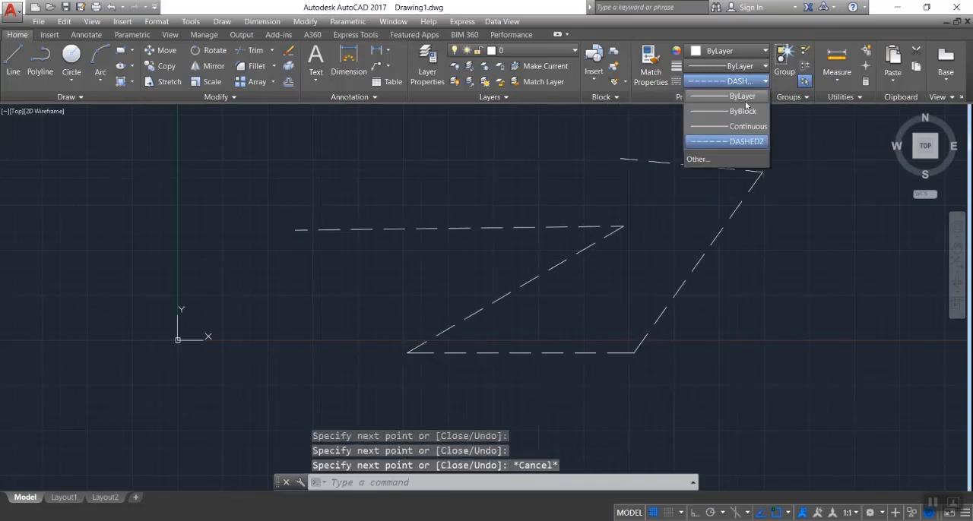
{"action": "left_click", "coordinate": [739, 97]}
{"action": "key", "text": "Return"}
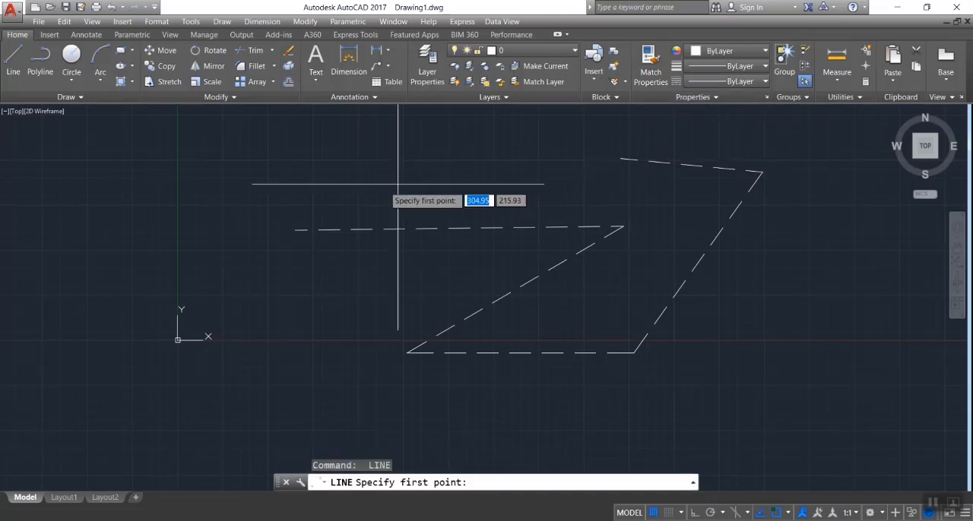
{"action": "left_click", "coordinate": [275, 187]}
{"action": "left_click", "coordinate": [480, 185]}
{"action": "left_click", "coordinate": [531, 140]}
{"action": "left_click", "coordinate": [585, 180]}
{"action": "key", "text": "Escape"}
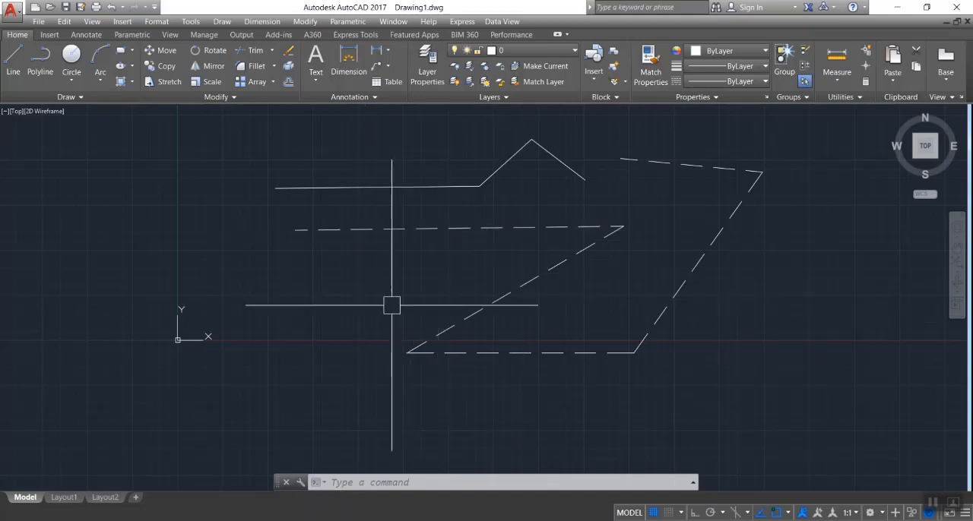
Set the global linetype scale factor to 1 with LTSCALE
{"action": "type", "text": "ltscale"}
{"action": "key", "text": "Return"}
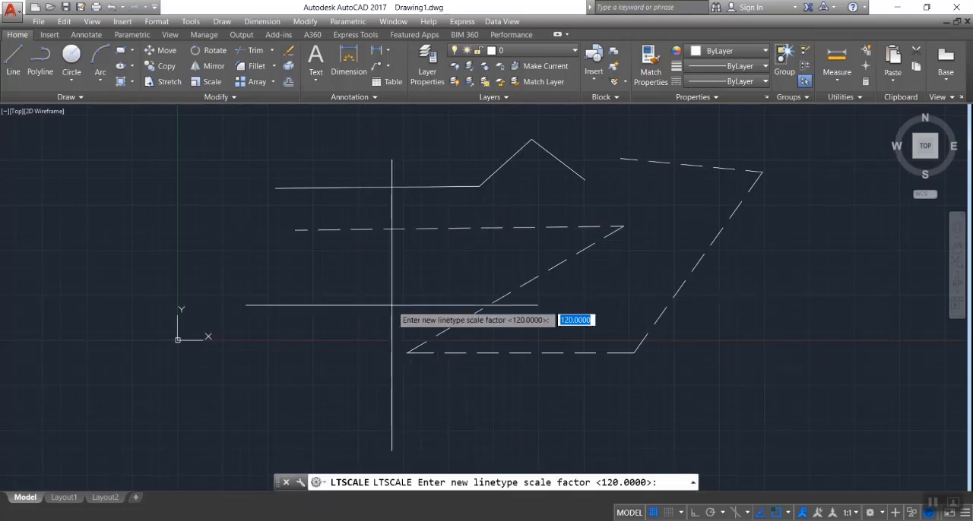
{"action": "type", "text": "1"}
{"action": "key", "text": "Return"}
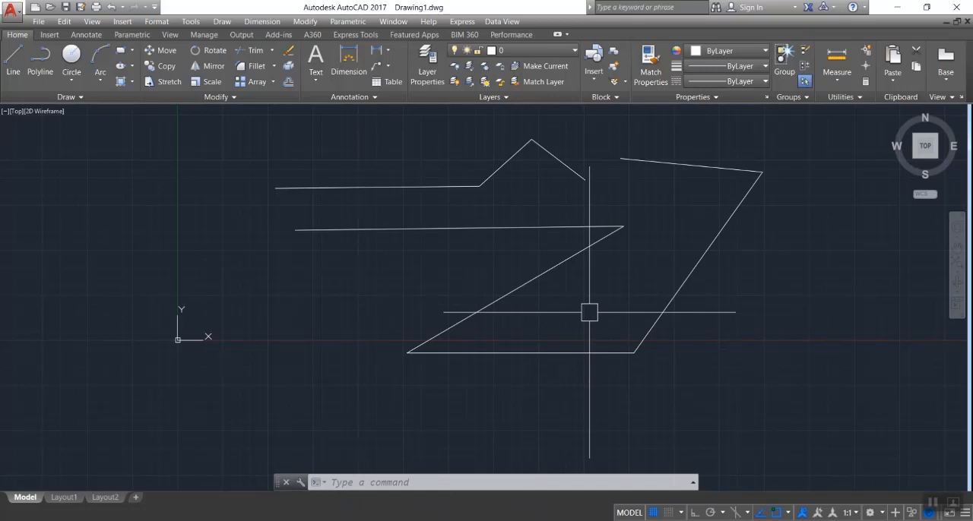
Set the global linetype scale factor to 150 with LTSCALE
{"action": "type", "text": "LTS"}
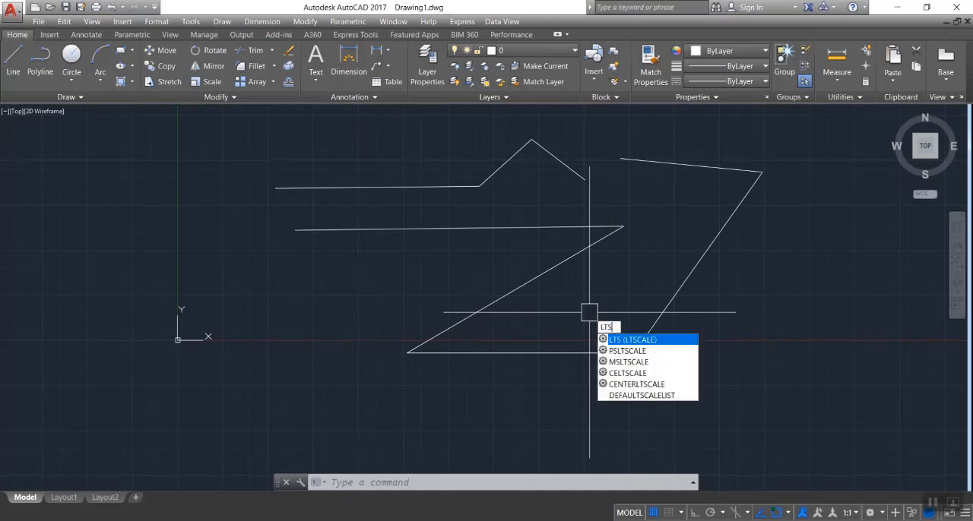
{"action": "key", "text": "Return"}
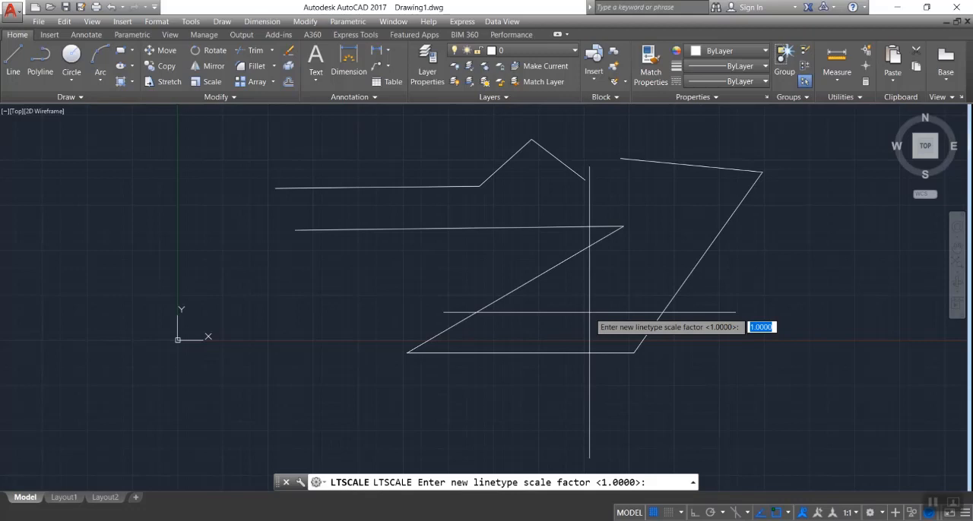
{"action": "type", "text": "150"}
{"action": "key", "text": "Return"}
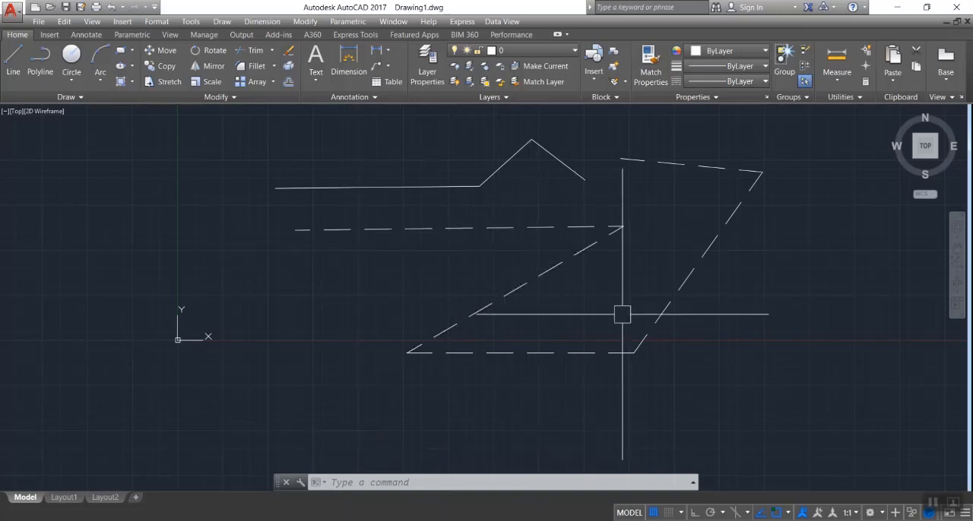
Set the global linetype scale factor to 50 with LTSCALE
{"action": "type", "text": "lts"}
{"action": "key", "text": "Return"}
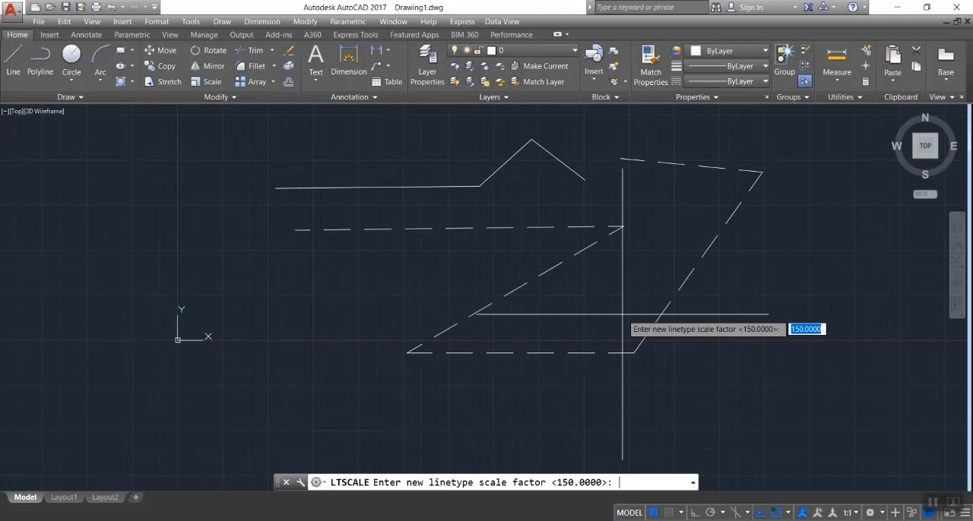
{"action": "type", "text": "50"}
{"action": "key", "text": "Return"}
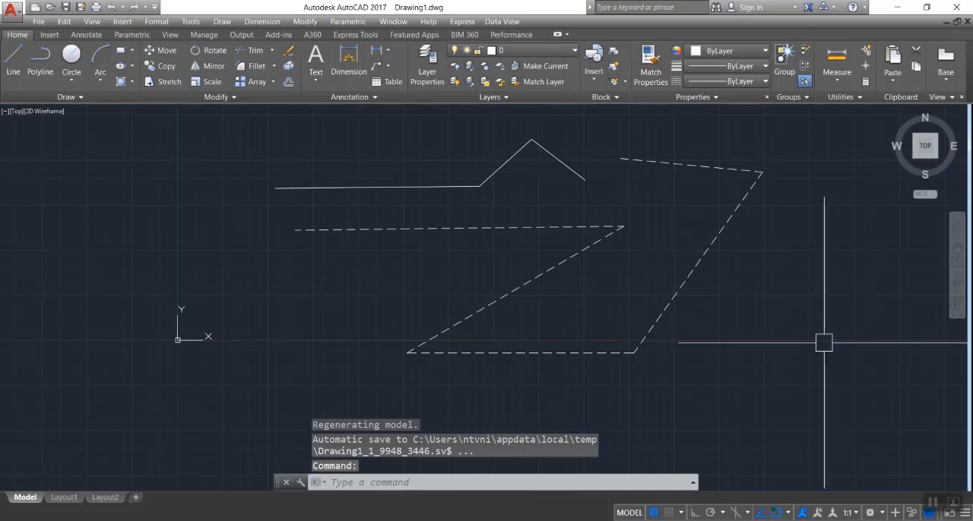
Erase all the dashed and continuous lines with a crossing selection
{"action": "mouse_move", "coordinate": [824, 341]}
{"action": "left_mouse_down"}
{"action": "mouse_move", "coordinate": [250, 134]}
{"action": "mouse_move", "coordinate": [421, 135]}
{"action": "left_mouse_up"}
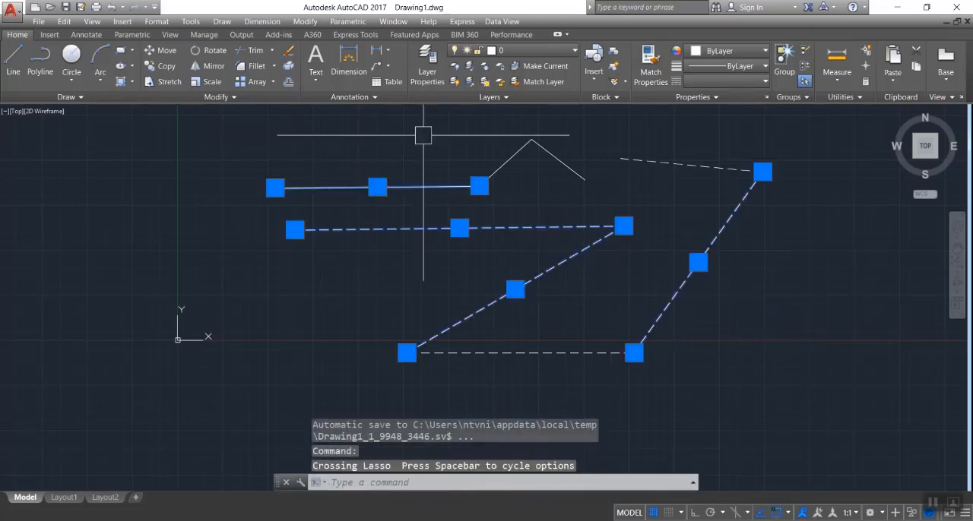
{"action": "left_click", "coordinate": [803, 119]}
{"action": "left_click", "coordinate": [303, 390]}
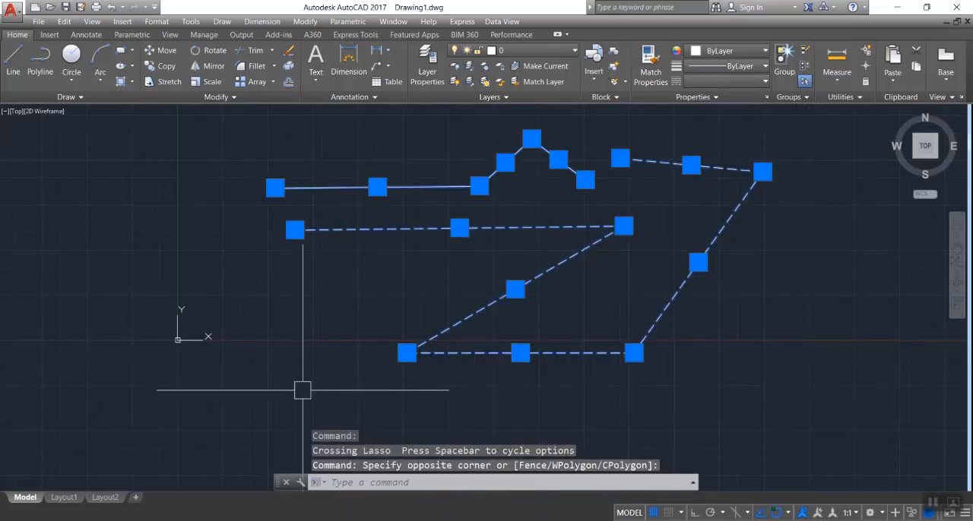
{"action": "key", "text": "Delete"}
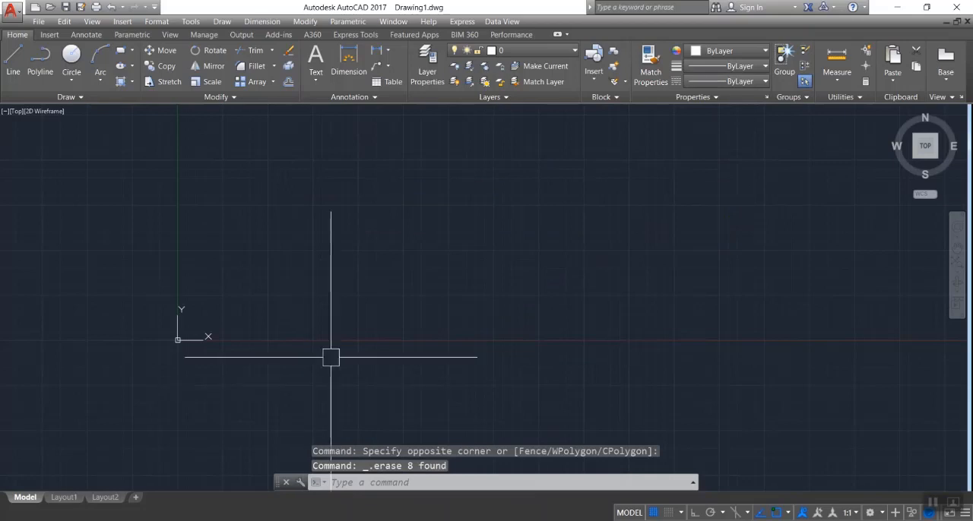
Turn on ortho mode and draw a single horizontal line above and to the right of the origin
{"action": "type", "text": "L"}
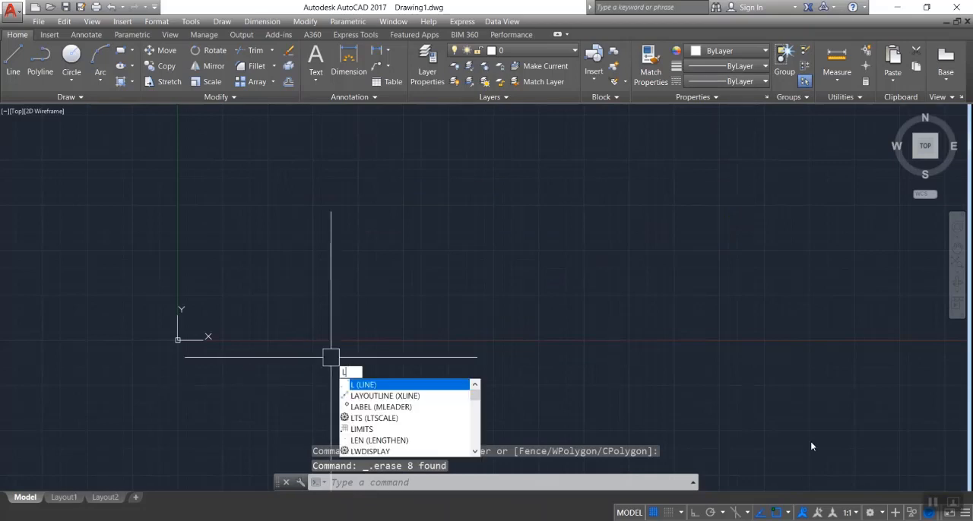
{"action": "key", "text": "Escape"}
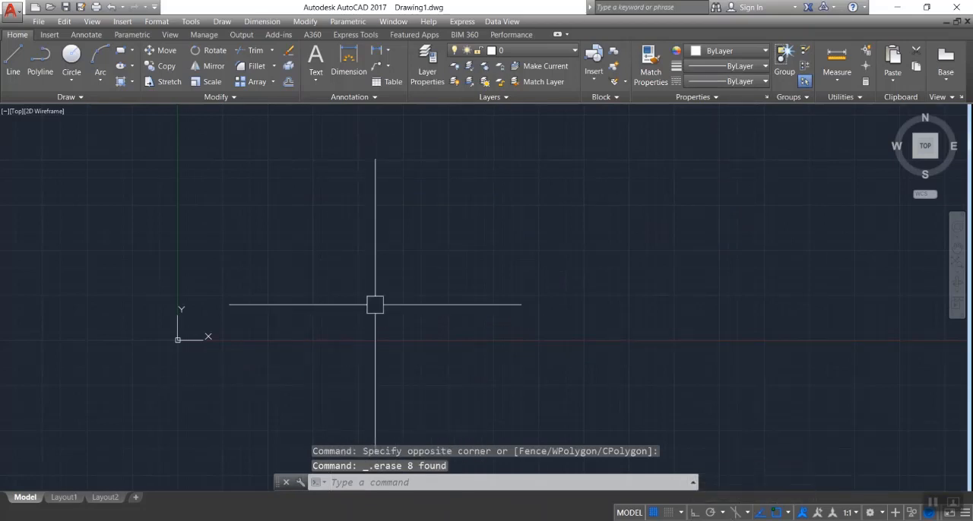
{"action": "left_click", "coordinate": [695, 513]}
{"action": "key", "text": "Escape"}
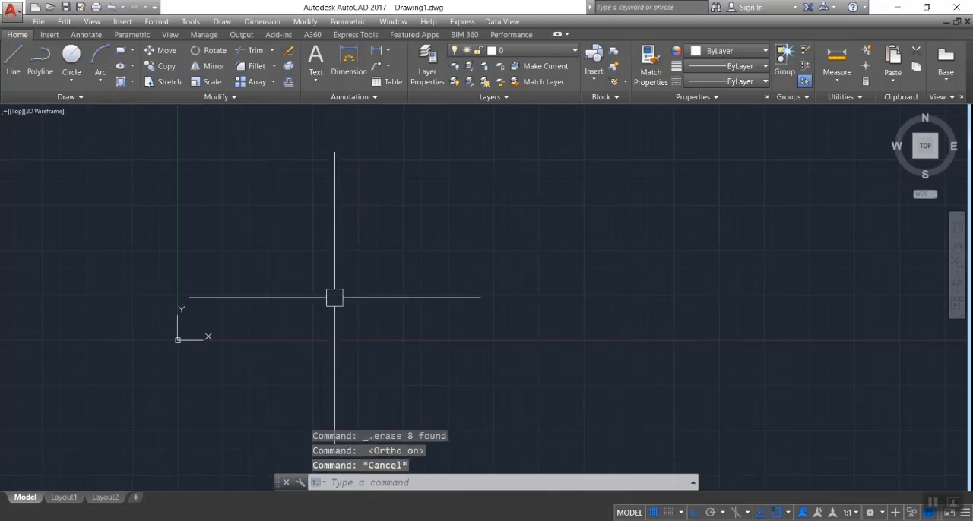
{"action": "type", "text": "l"}
{"action": "key", "text": "Return"}
{"action": "left_click", "coordinate": [261, 192]}
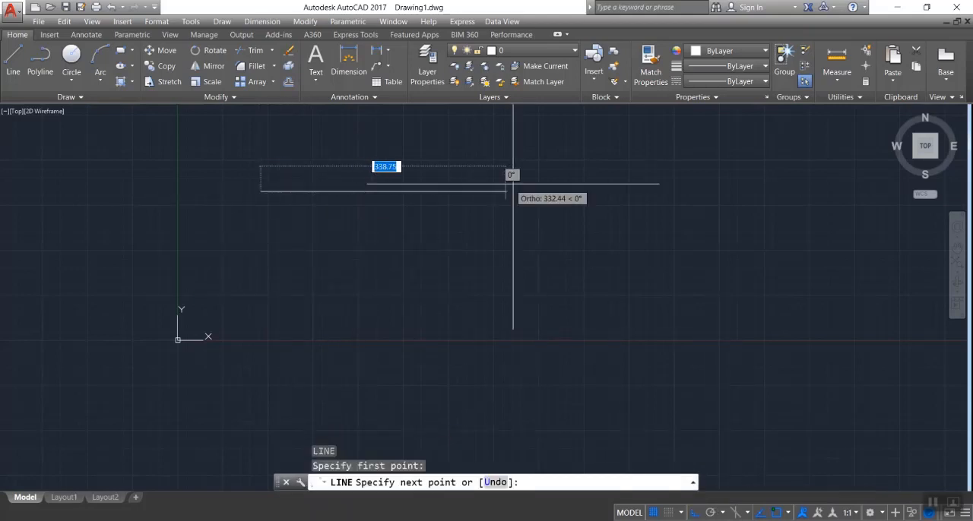
{"action": "left_click", "coordinate": [523, 190]}
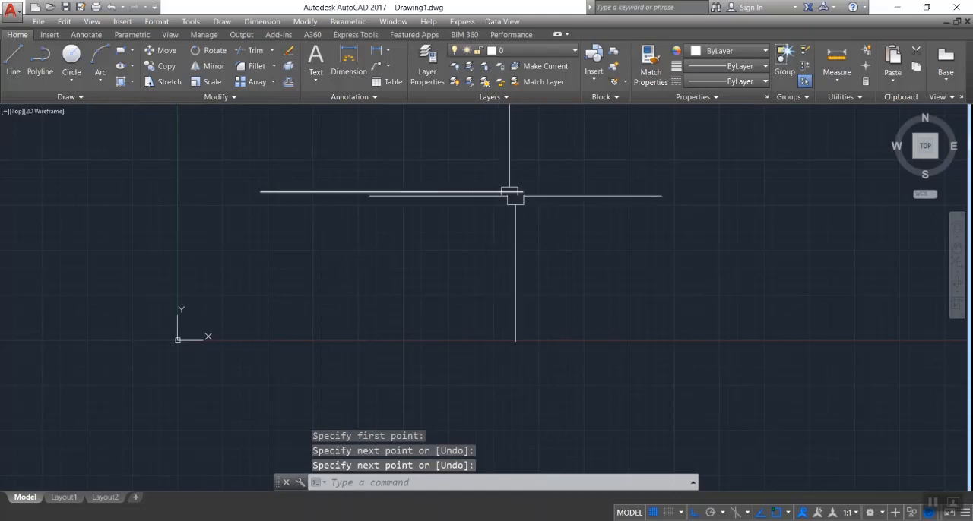
Draw a vertical line crossing the horizontal line near its right end, extending above and below it
{"action": "key", "text": "Return"}
{"action": "key", "text": "Return"}
{"action": "left_click", "coordinate": [478, 137]}
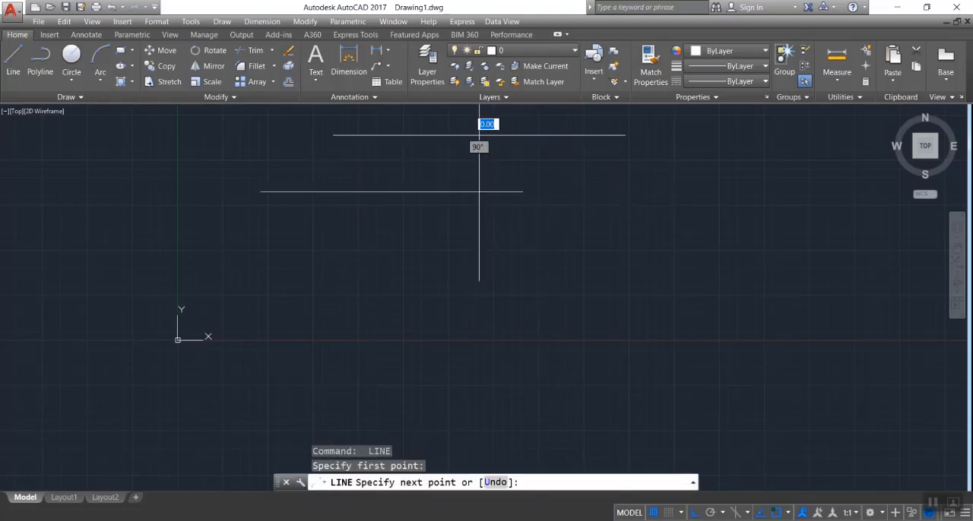
{"action": "left_click", "coordinate": [478, 270]}
{"action": "key", "text": "Return"}
{"action": "left_click", "coordinate": [349, 149]}
{"action": "left_click", "coordinate": [339, 279]}
{"action": "key", "text": "Return"}
{"action": "key", "text": "Escape"}
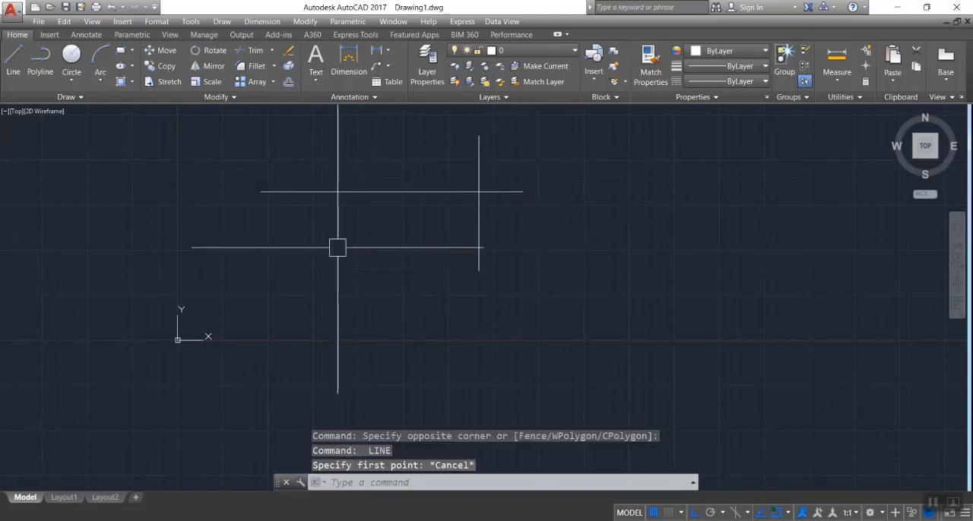
Draw two more vertical lines across the horizontal line, one near its left end and one near its middle
{"action": "key", "text": "Return"}
{"action": "left_click", "coordinate": [326, 137]}
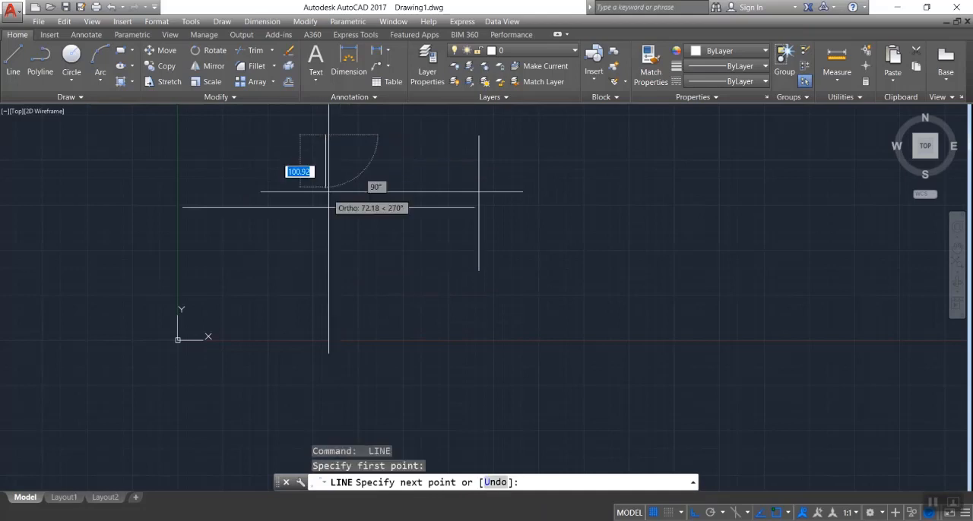
{"action": "left_click", "coordinate": [326, 272]}
{"action": "key", "text": "Return"}
{"action": "key", "text": "Return"}
{"action": "left_click", "coordinate": [407, 140]}
{"action": "left_click", "coordinate": [407, 296]}
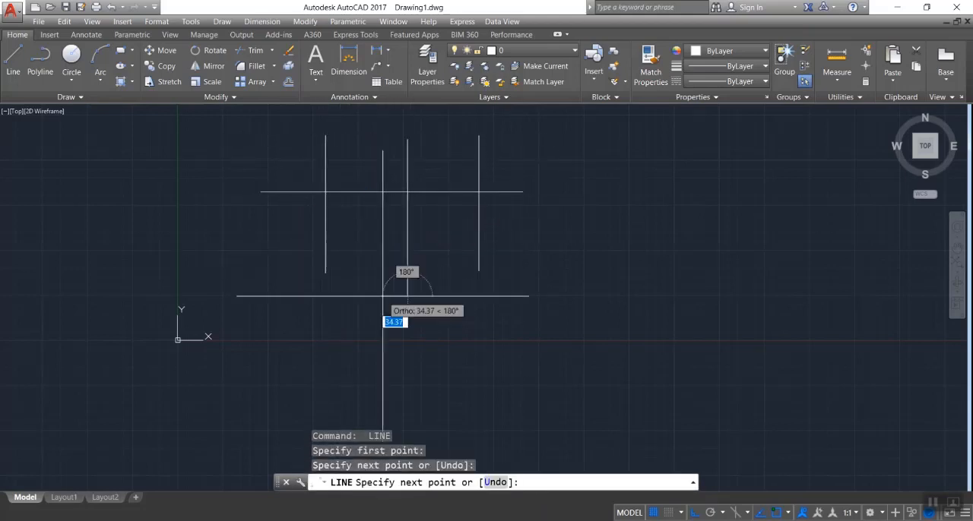
Draw two horizontal lines below the first one, crossing all three vertical lines, with the second placed between the other two
{"action": "key", "text": "Return"}
{"action": "key", "text": "Return"}
{"action": "left_click", "coordinate": [221, 254]}
{"action": "left_click", "coordinate": [526, 254]}
{"action": "key", "text": "Return"}
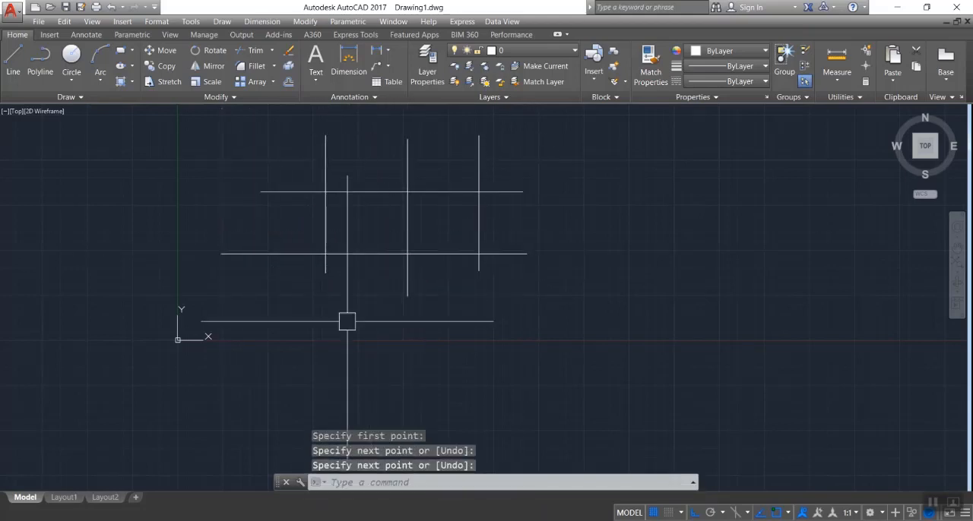
{"action": "key", "text": "Return"}
{"action": "left_click", "coordinate": [270, 225]}
{"action": "left_click", "coordinate": [527, 225]}
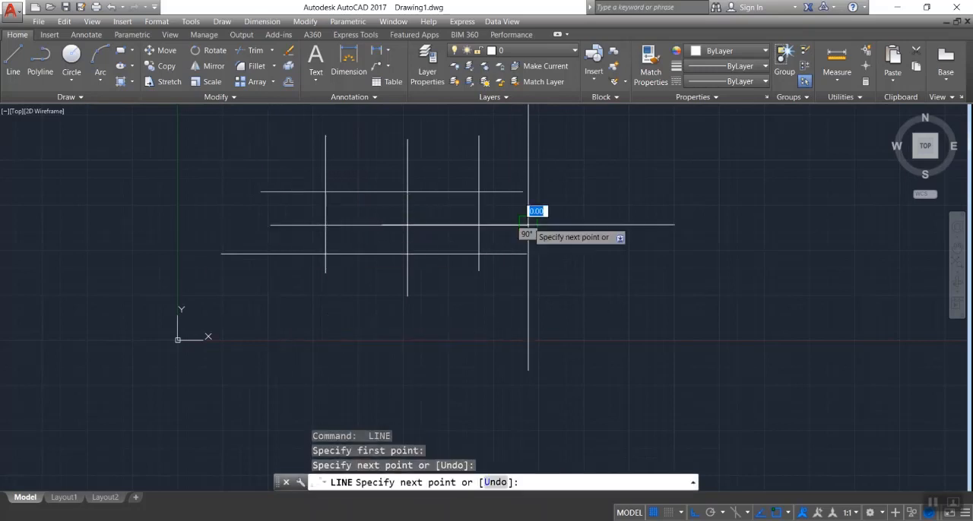
{"action": "key", "text": "Escape"}
{"action": "key", "text": "Escape"}
{"action": "key", "text": "Escape"}
Trim the middle horizontal line between the outer verticals and the middle vertical line between the upper and lower horizontals
{"action": "type", "text": "TR"}
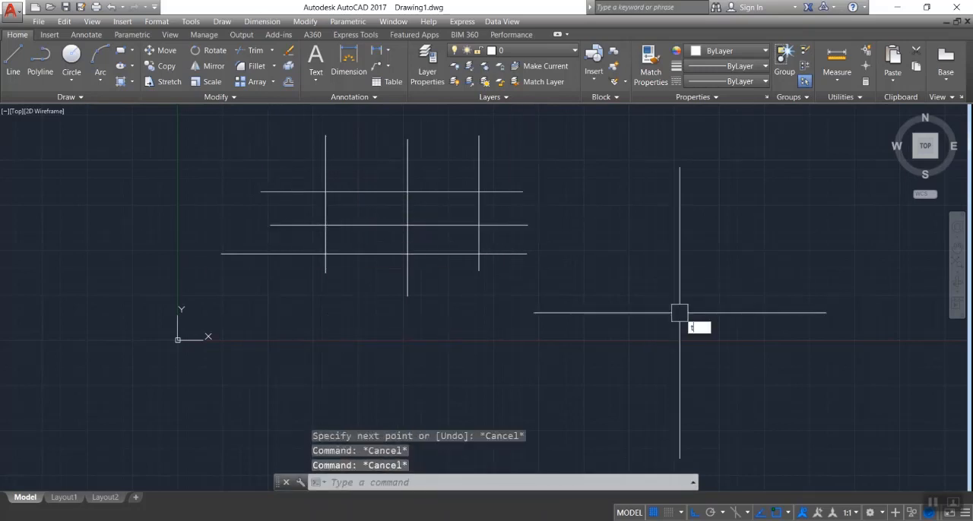
{"action": "key", "text": "Return"}
{"action": "key", "text": "Return"}
{"action": "left_click", "coordinate": [443, 225]}
{"action": "left_click", "coordinate": [367, 225]}
{"action": "left_click", "coordinate": [407, 221]}
{"action": "key", "text": "Escape"}
{"action": "key", "text": "Escape"}
{"action": "key", "text": "Escape"}
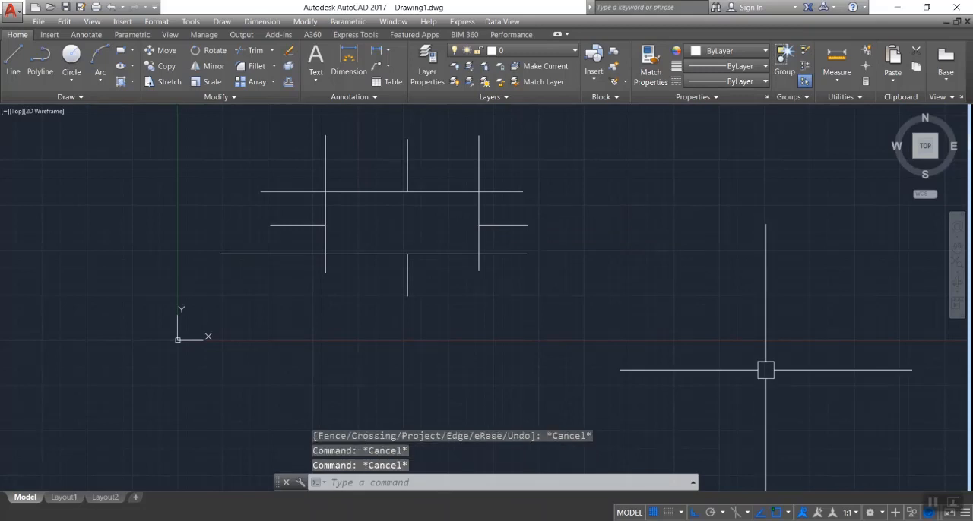
Join the two remaining end pieces of the middle horizontal line into a single line
{"action": "left_click", "coordinate": [307, 225]}
{"action": "left_click", "coordinate": [504, 225]}
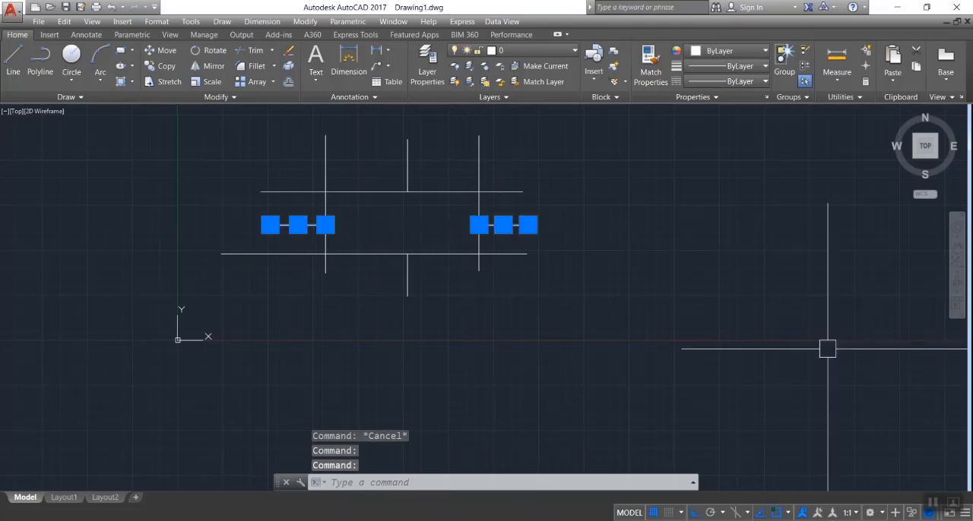
{"action": "type", "text": "J"}
{"action": "key", "text": "Return"}
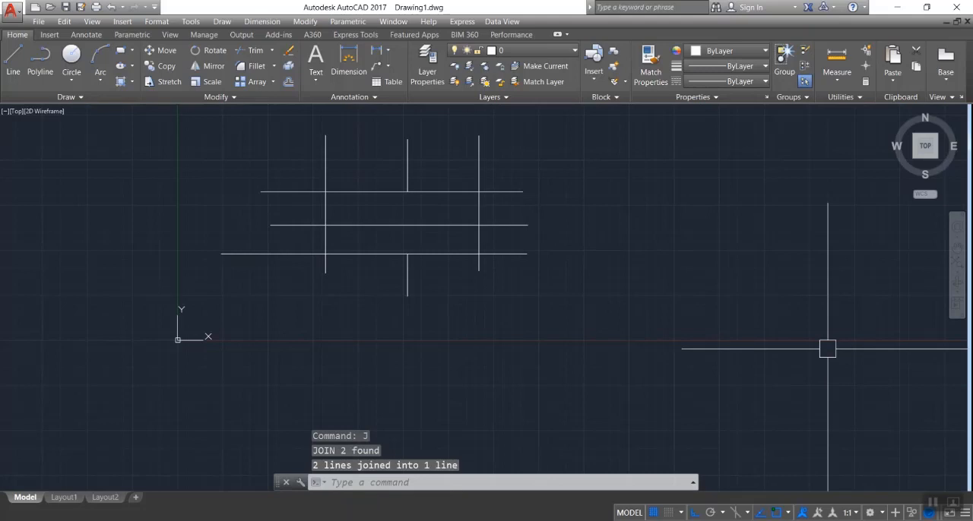
Join the upper and lower pieces of the middle vertical line into a single line
{"action": "left_click", "coordinate": [407, 163]}
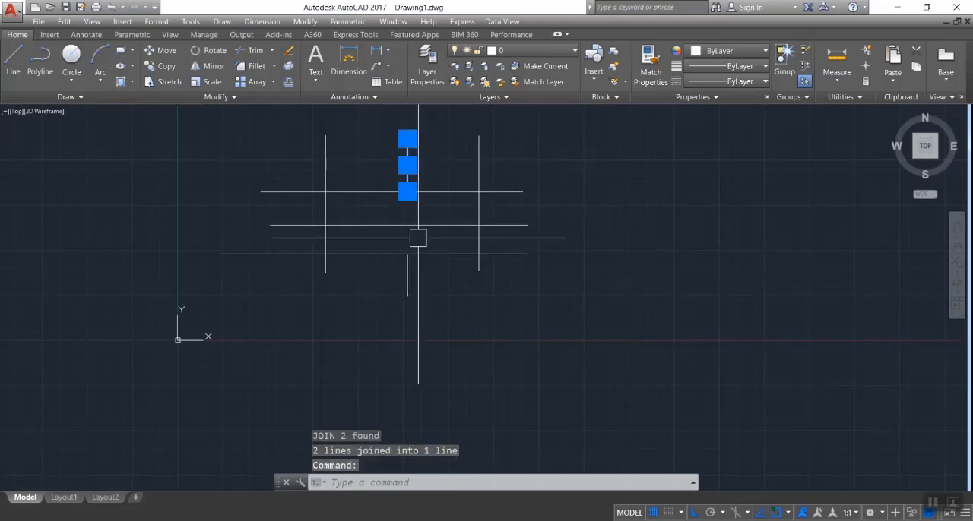
{"action": "left_click", "coordinate": [407, 276]}
{"action": "type", "text": "J"}
{"action": "key", "text": "Return"}
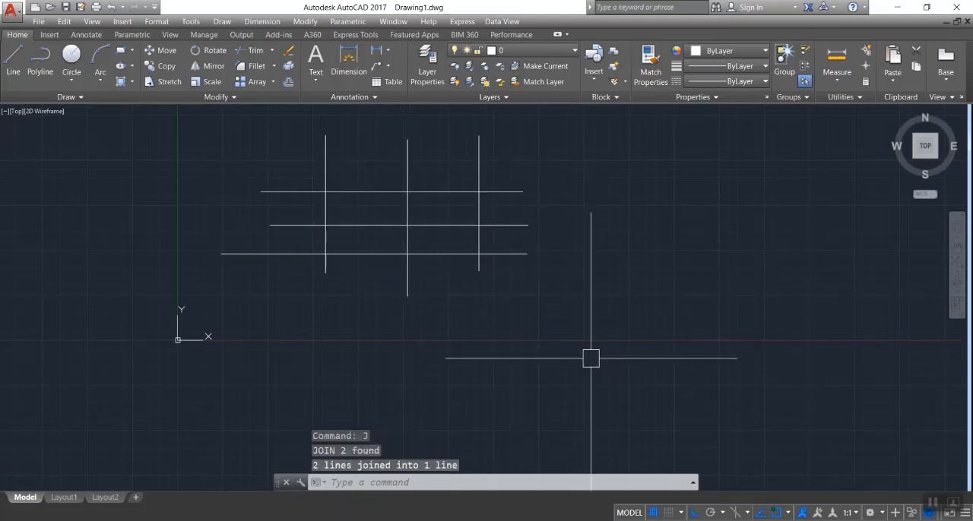